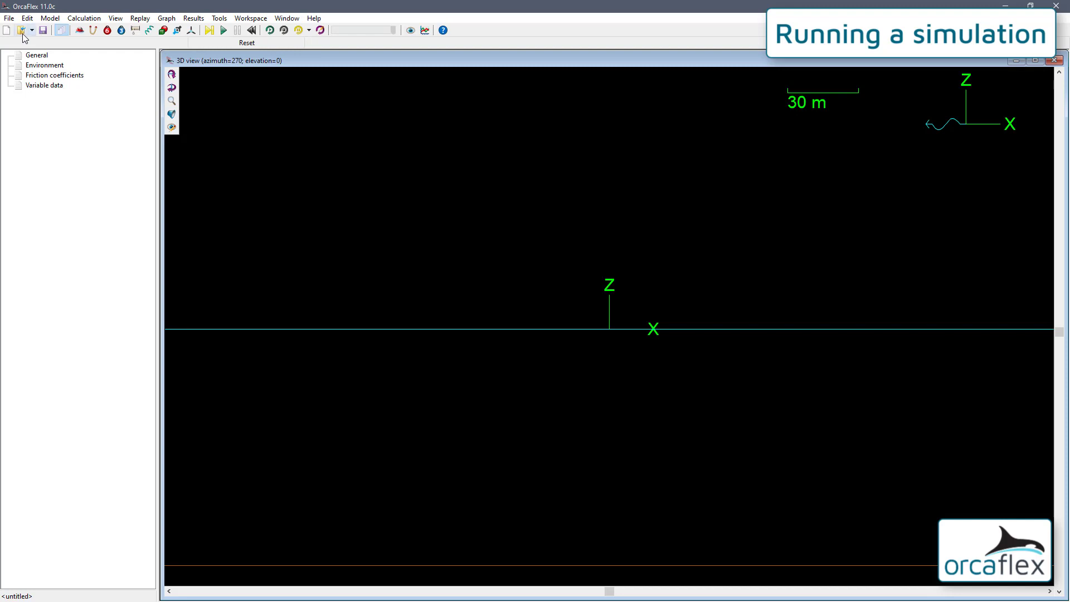
# Open My Riser.dat from the OrcaFlex folder and run the static analysis of the model.
pyautogui.click(23, 31)
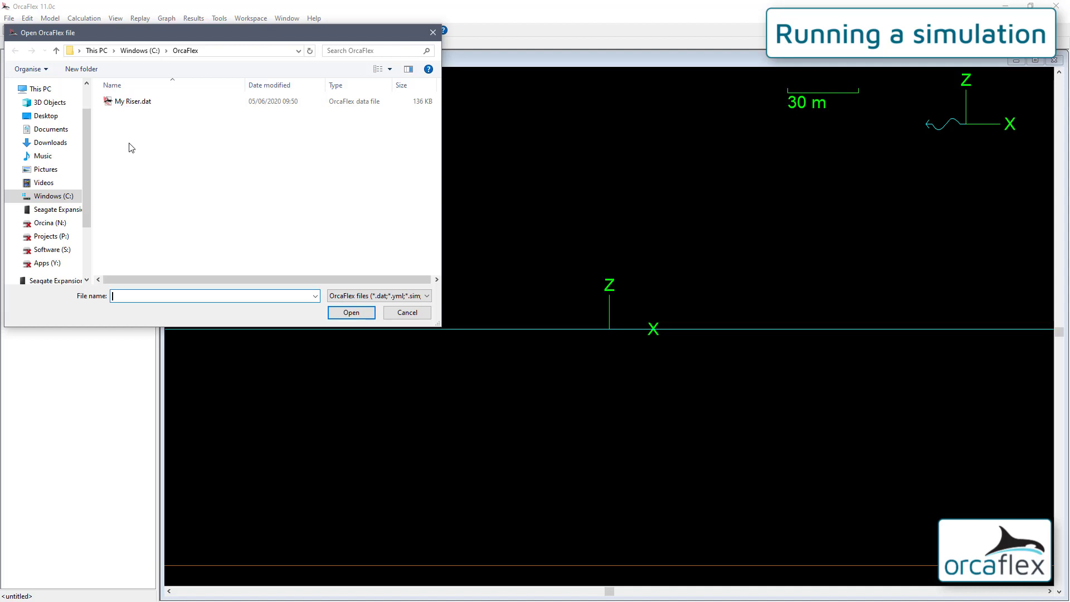
pyautogui.doubleClick(135, 103)
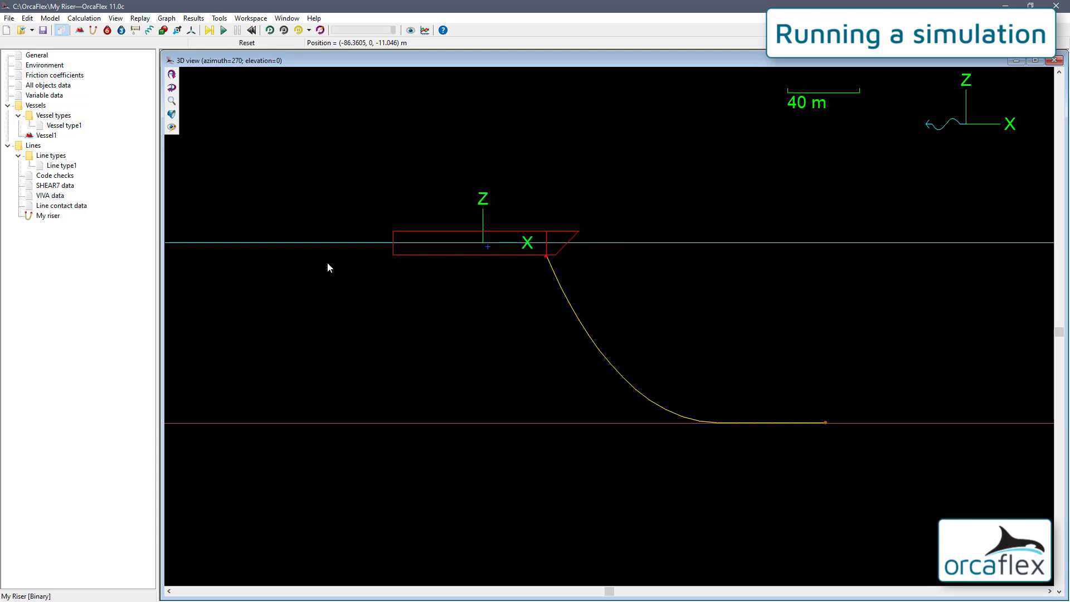
pyautogui.click(210, 32)
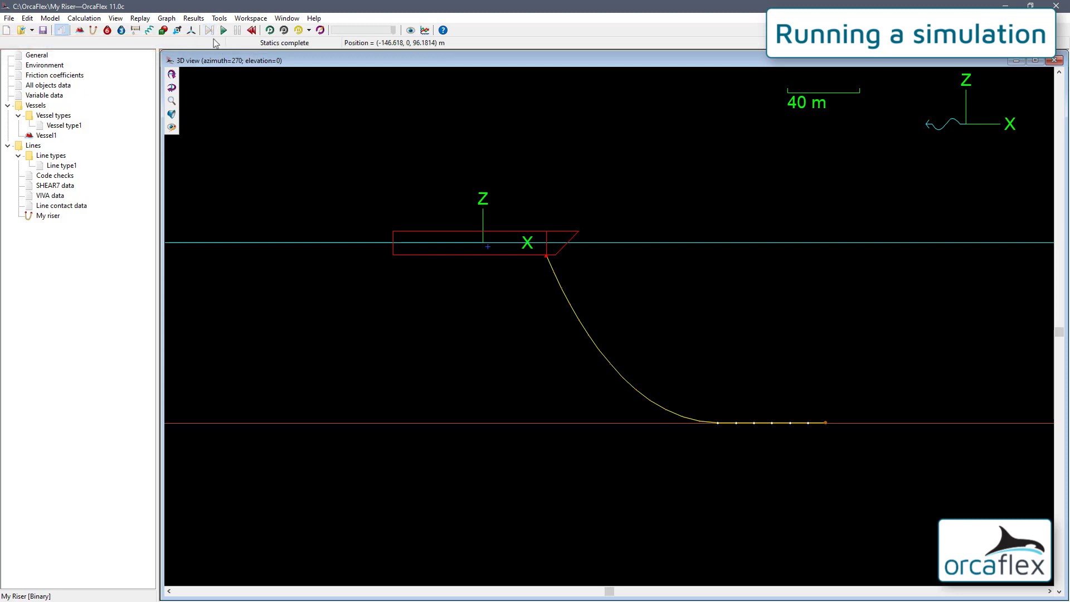
pyautogui.scroll(2, 257, 176)
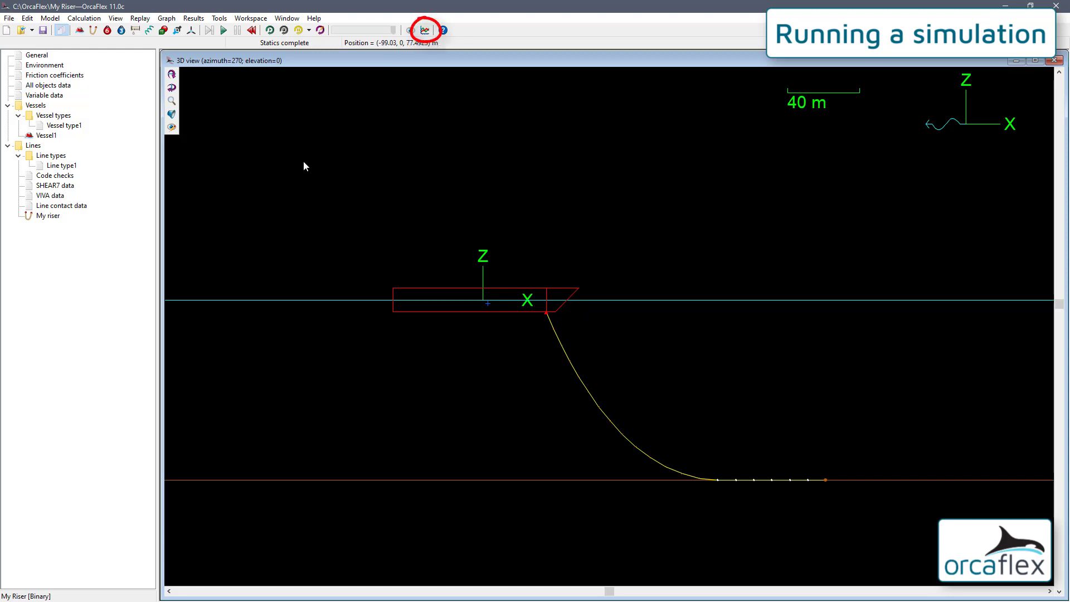
# Show My riser's static-state Effective tension at the Touchdown position.
pyautogui.click(425, 30)
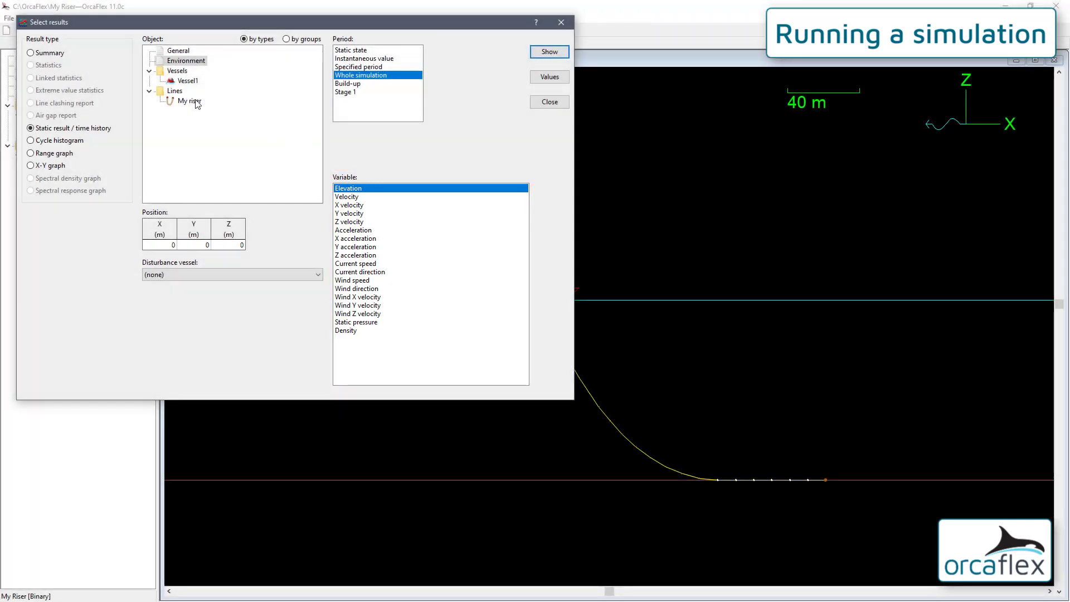
pyautogui.click(190, 101)
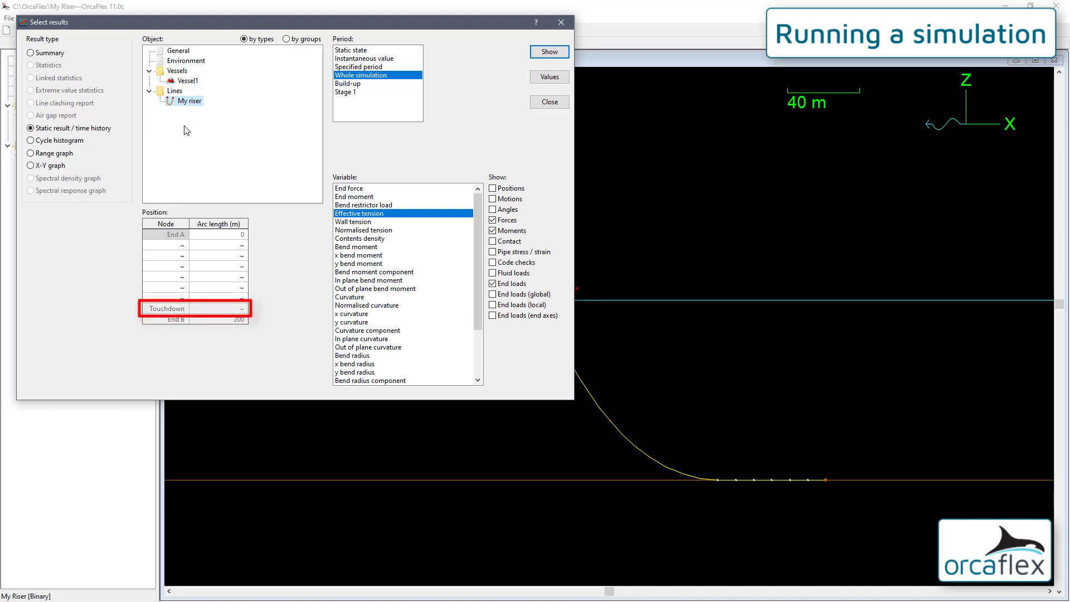
pyautogui.click(219, 311)
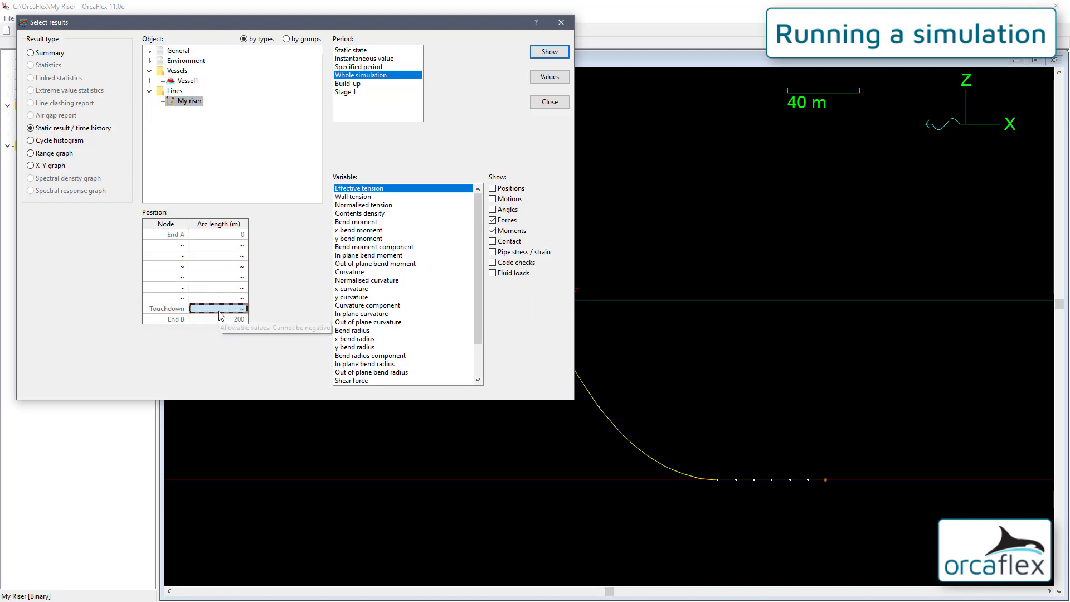
pyautogui.click(359, 51)
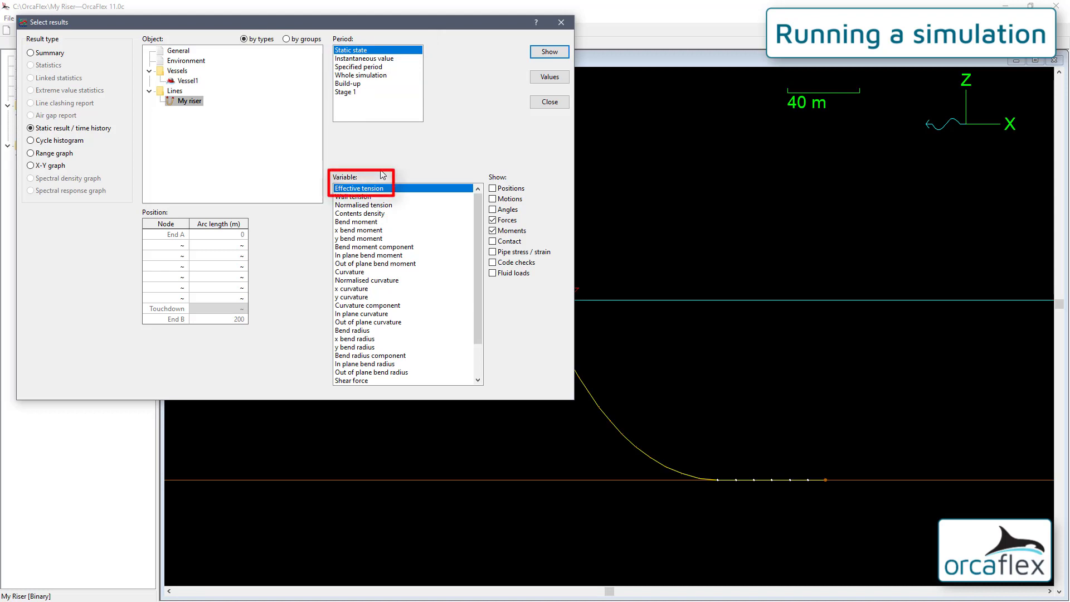
pyautogui.click(549, 53)
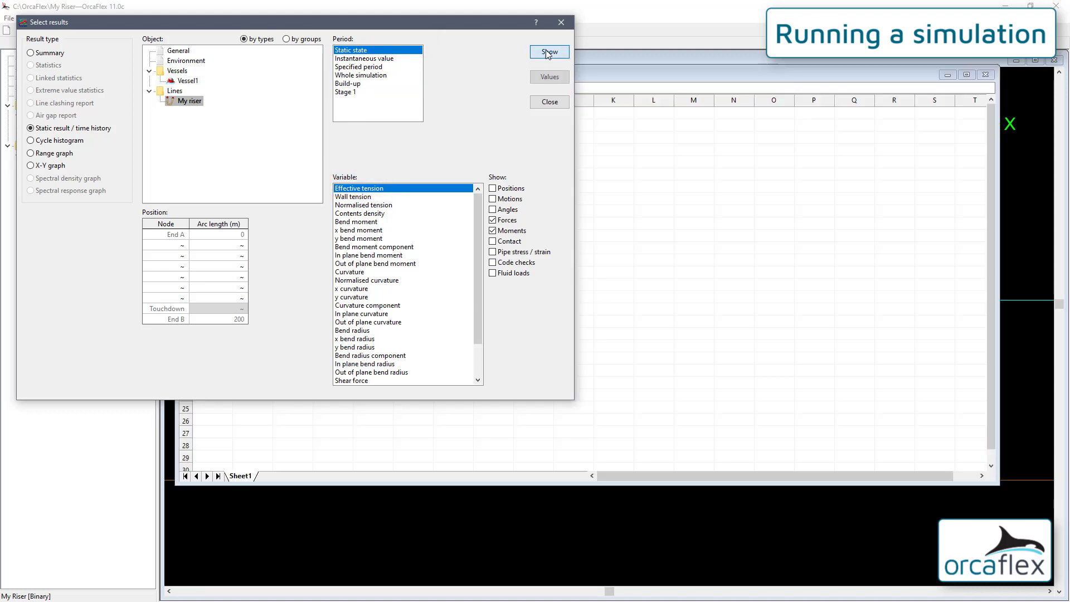
# Show My riser's static-state Curvature at touchdown as a separate table and close the results selection.
pyautogui.click(351, 272)
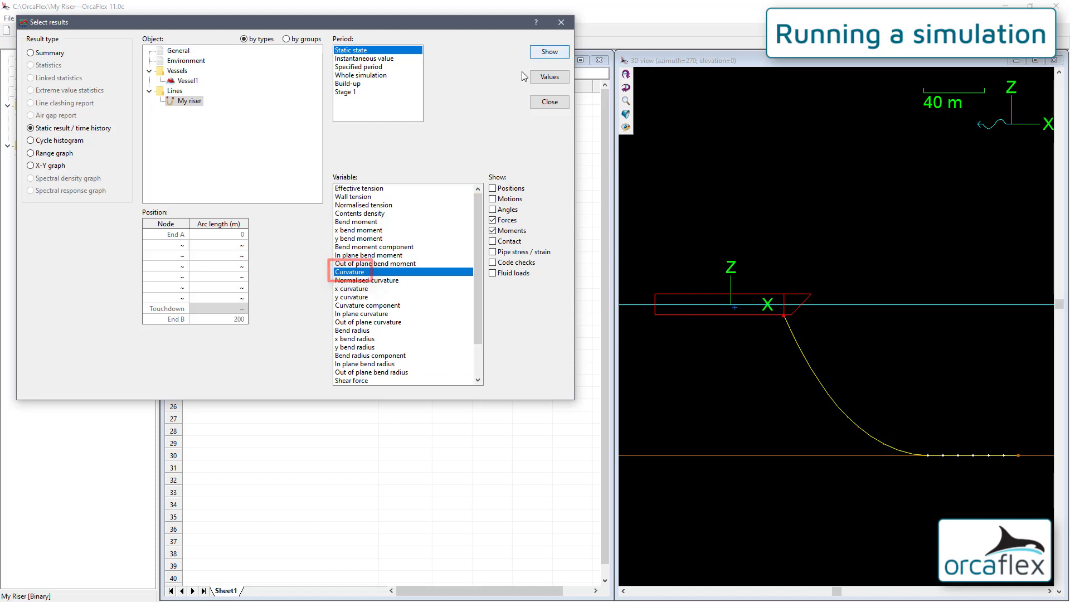
pyautogui.click(534, 54)
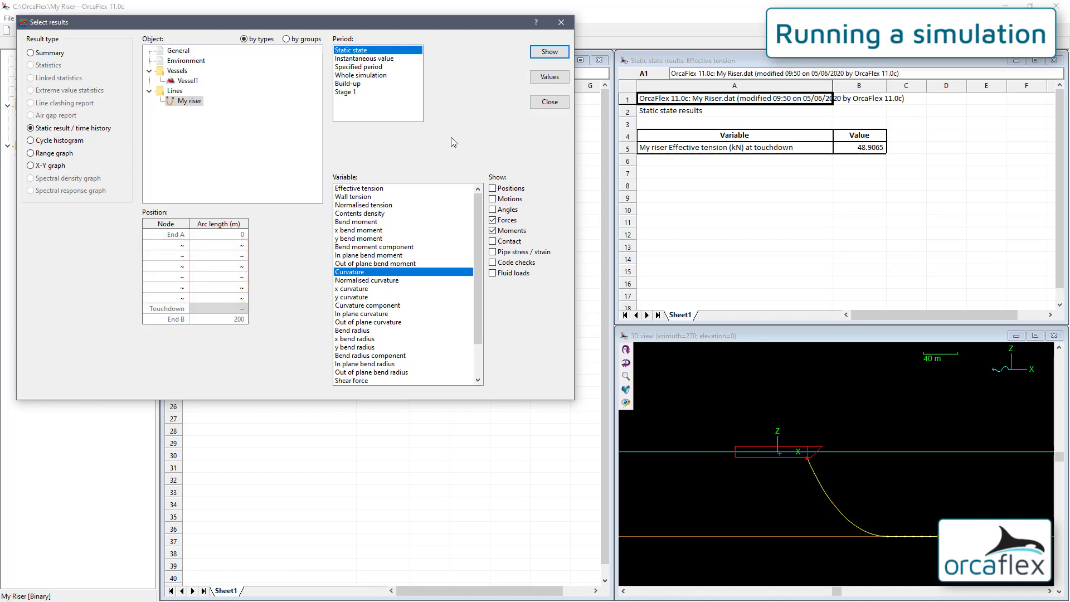
pyautogui.click(548, 103)
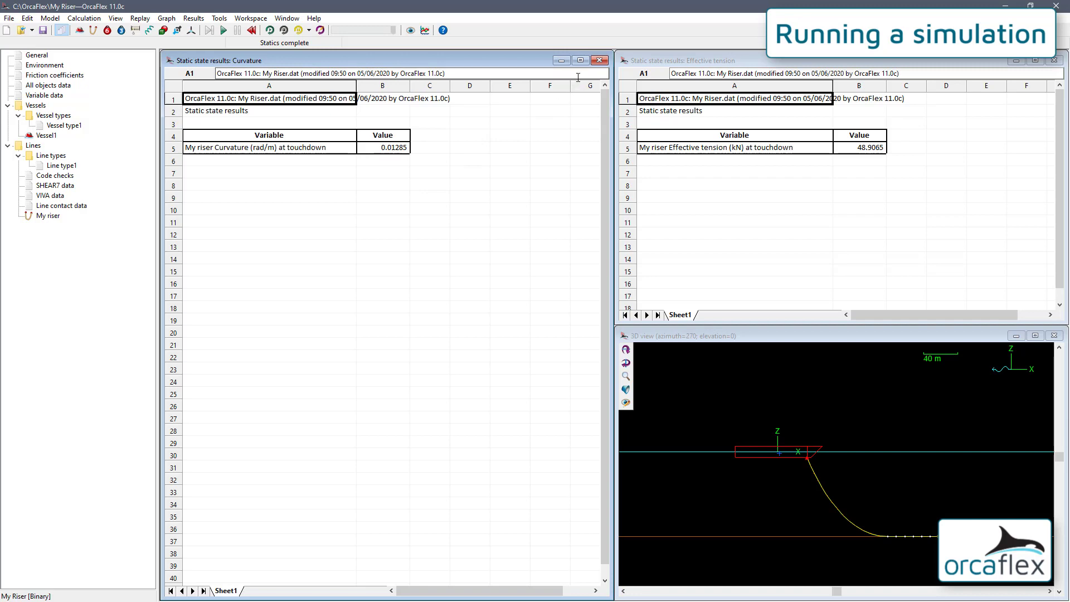
# Show Effective tension and Curvature at touchdown together in one table, and close the two single-variable result tables.
pyautogui.click(426, 30)
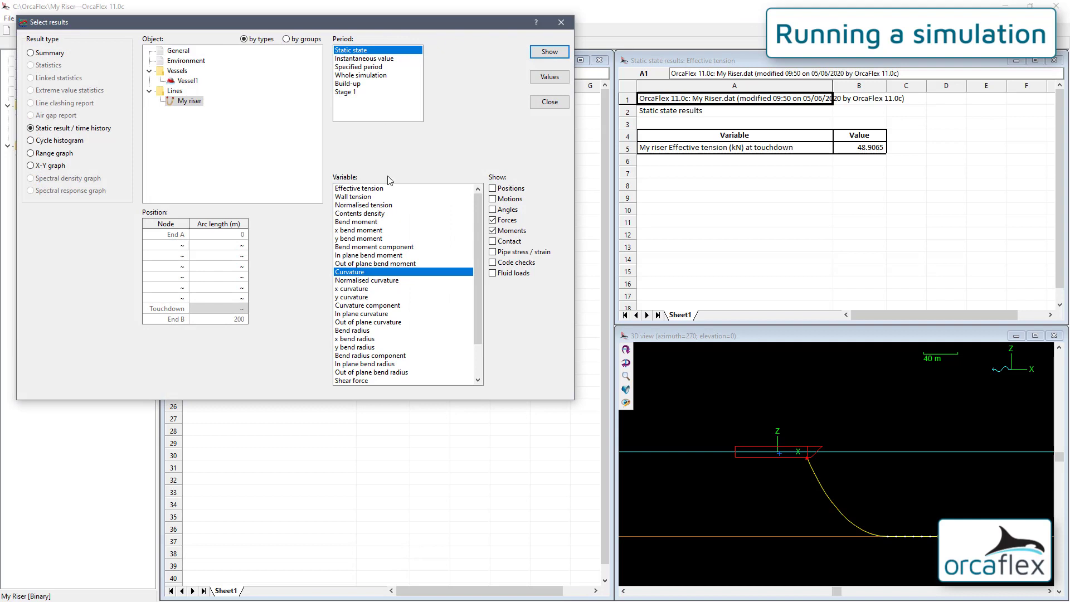
pyautogui.click(357, 190)
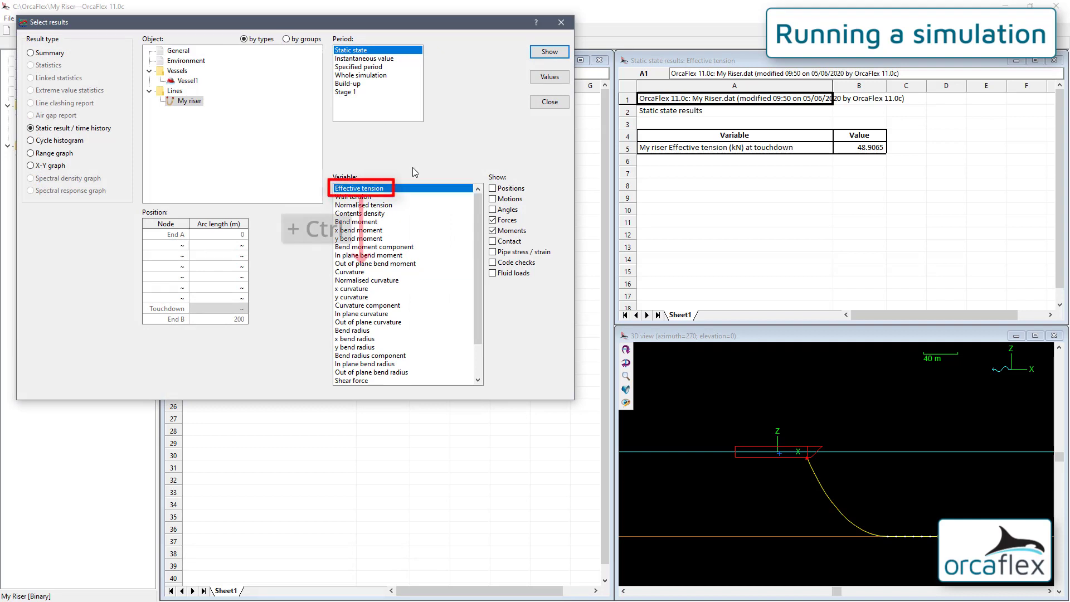
pyautogui.keyDown('ctrl'); pyautogui.click(361, 273); pyautogui.keyUp('ctrl')
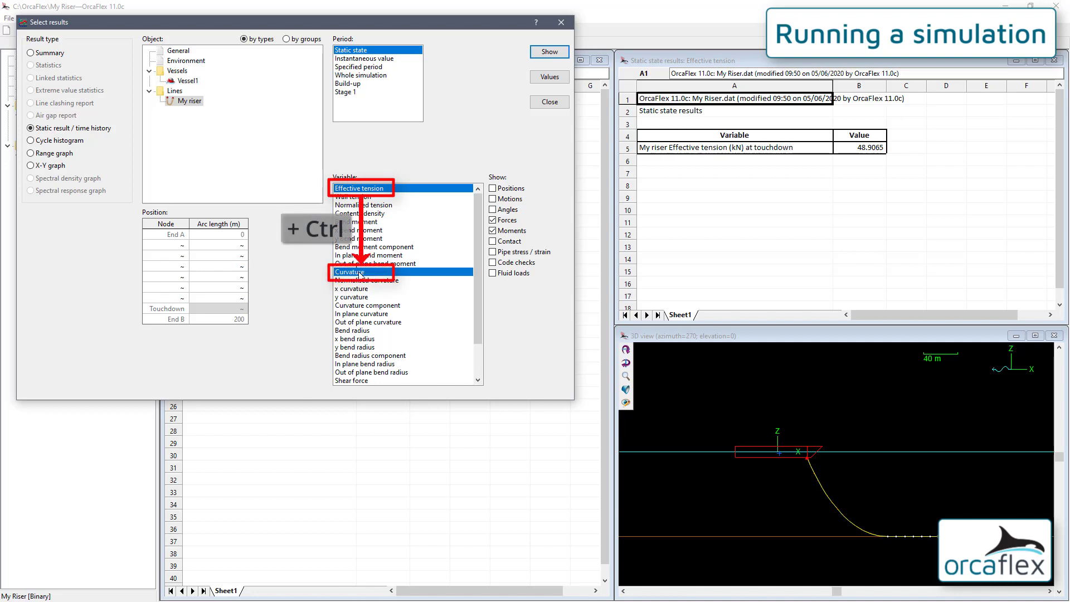
pyautogui.click(549, 51)
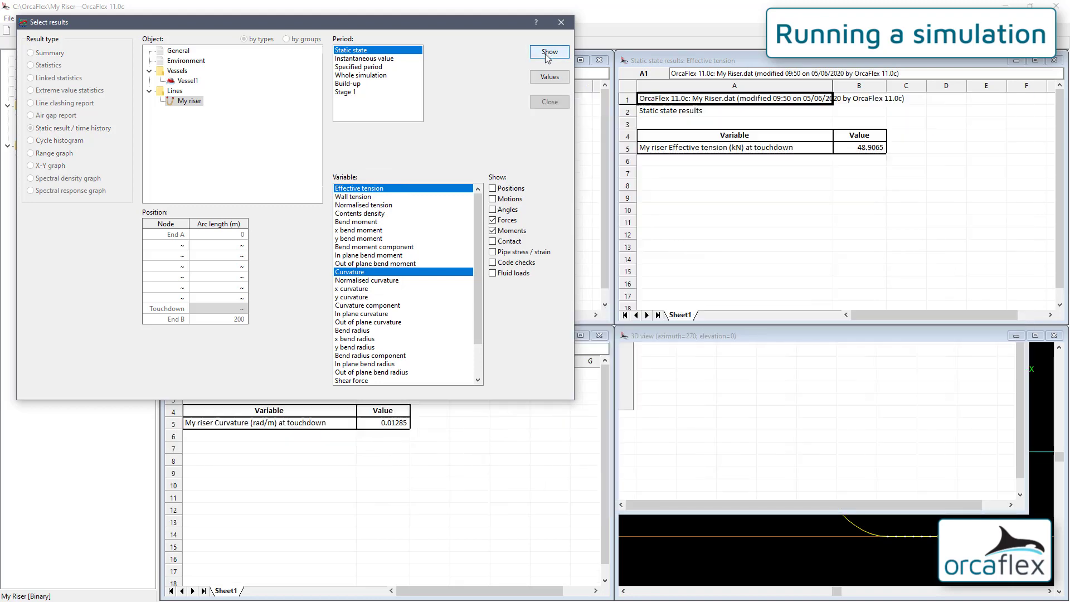
pyautogui.click(550, 102)
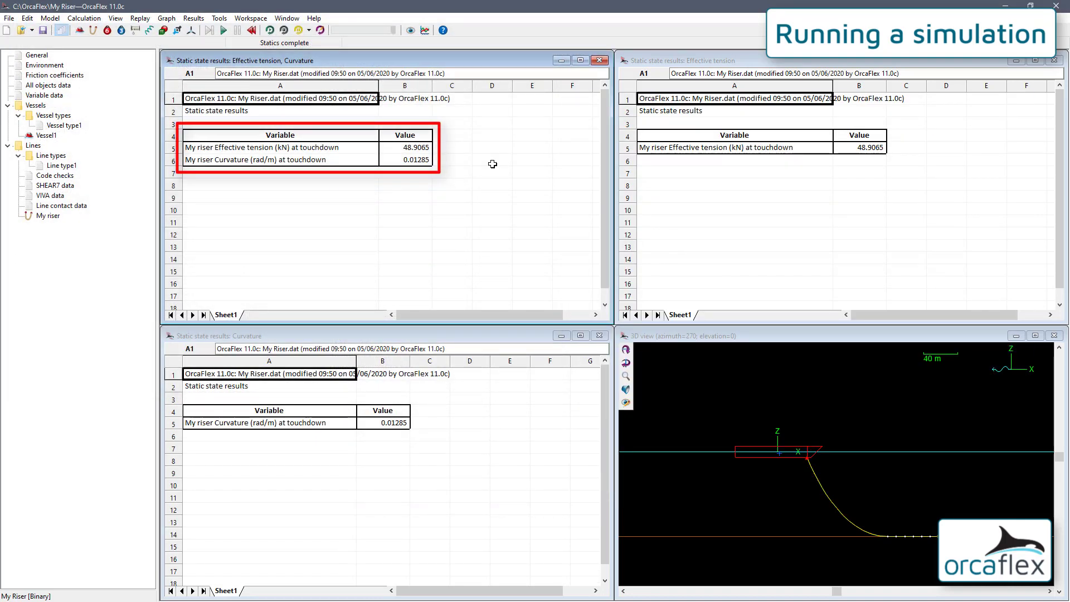
pyautogui.click(601, 336)
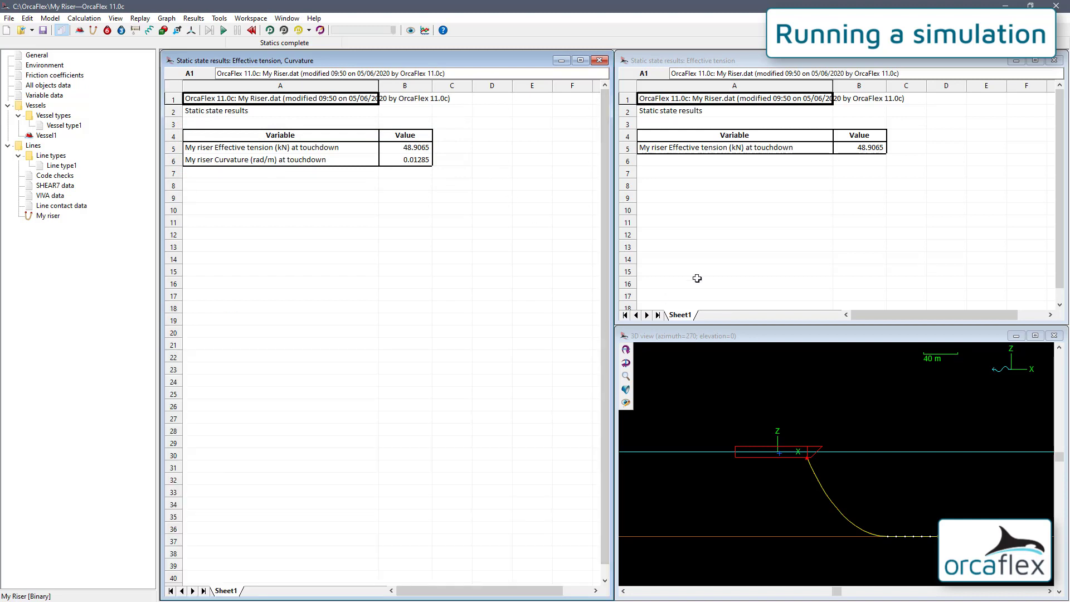
pyautogui.click(1054, 61)
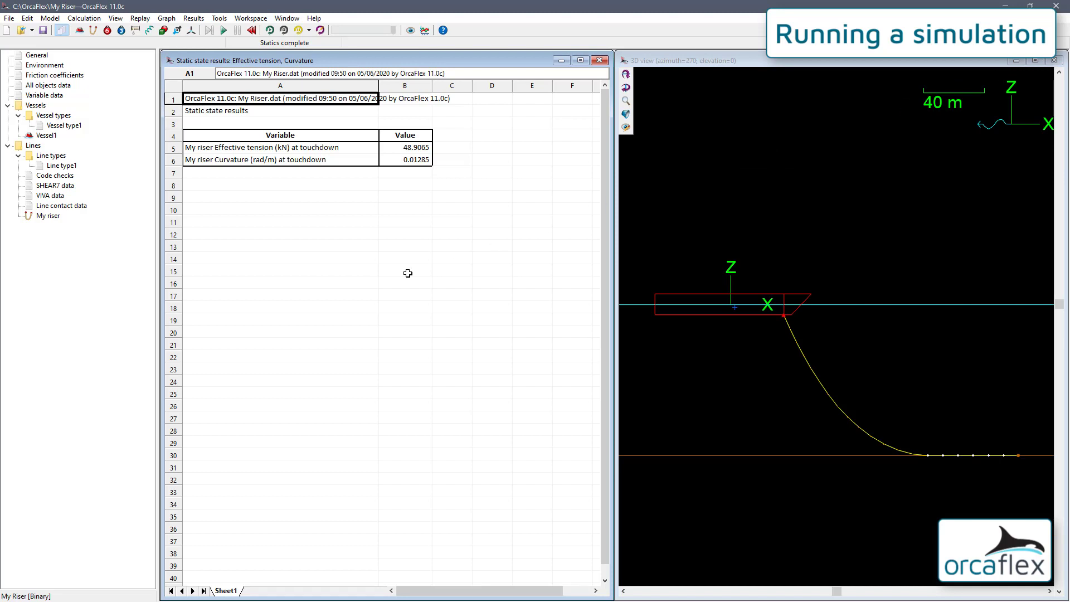
# Plot a static-state range graph of Effective tension along the entire length of My riser.
pyautogui.click(425, 31)
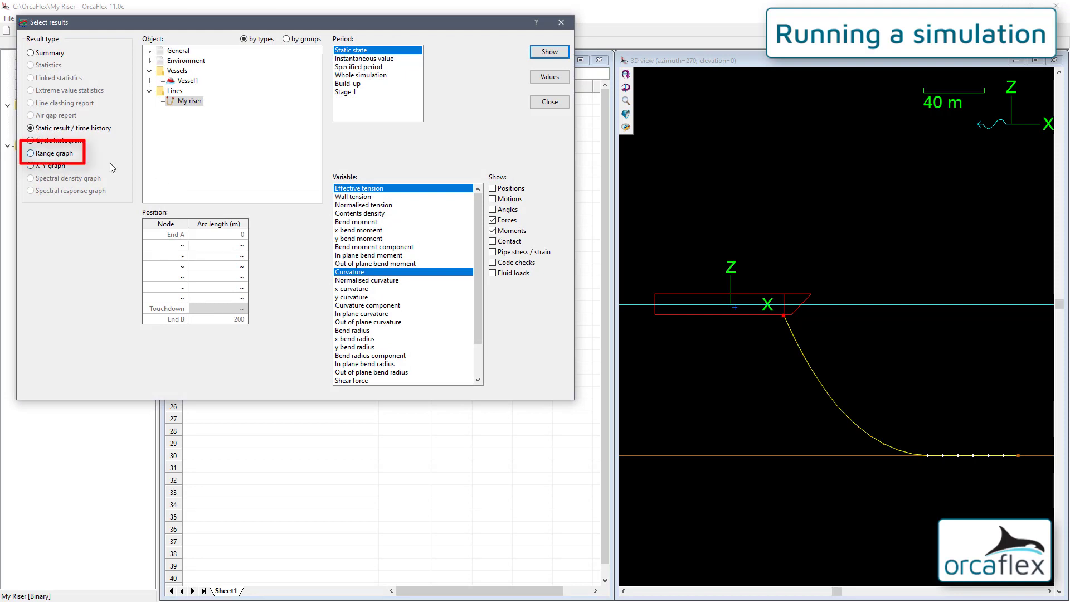
pyautogui.click(50, 155)
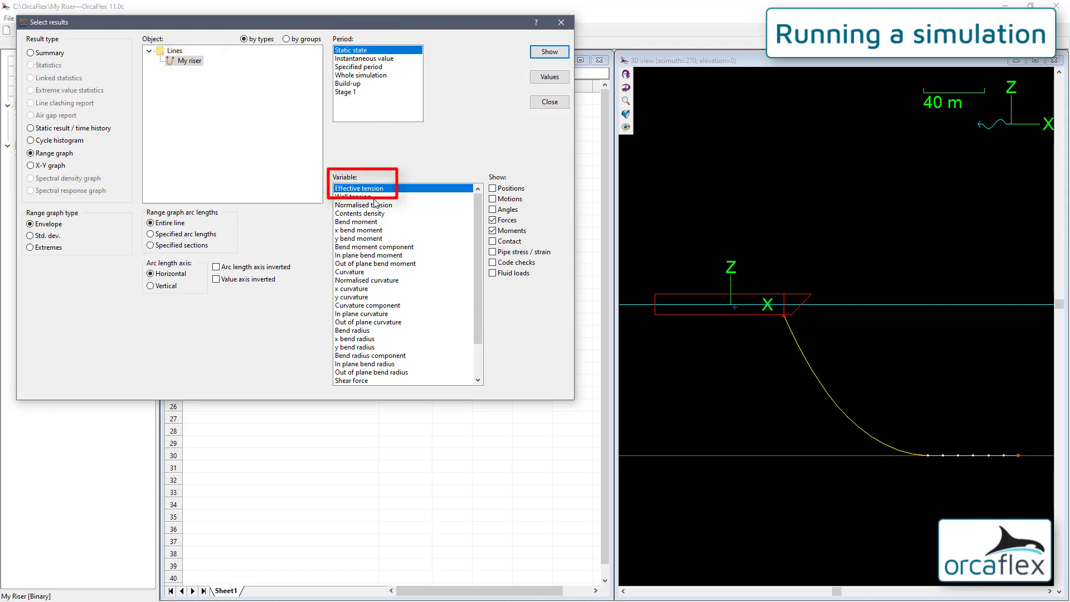
pyautogui.click(550, 51)
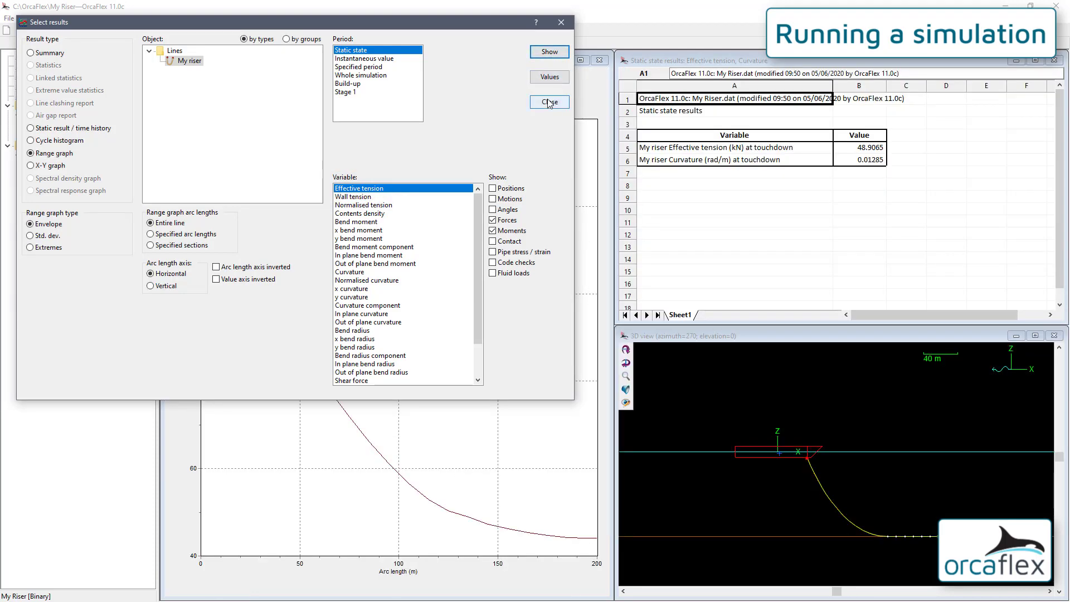
pyautogui.click(550, 103)
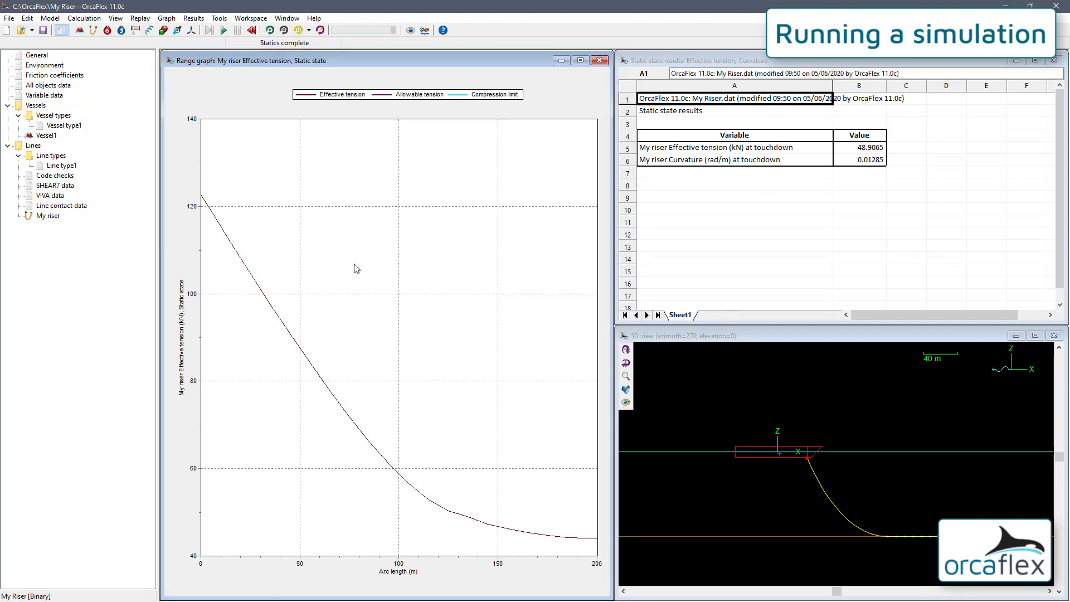
# View the values behind the Effective tension range graph directly from the graph, and close the values window.
pyautogui.moveTo(356, 269)
pyautogui.rightClick(353, 237)
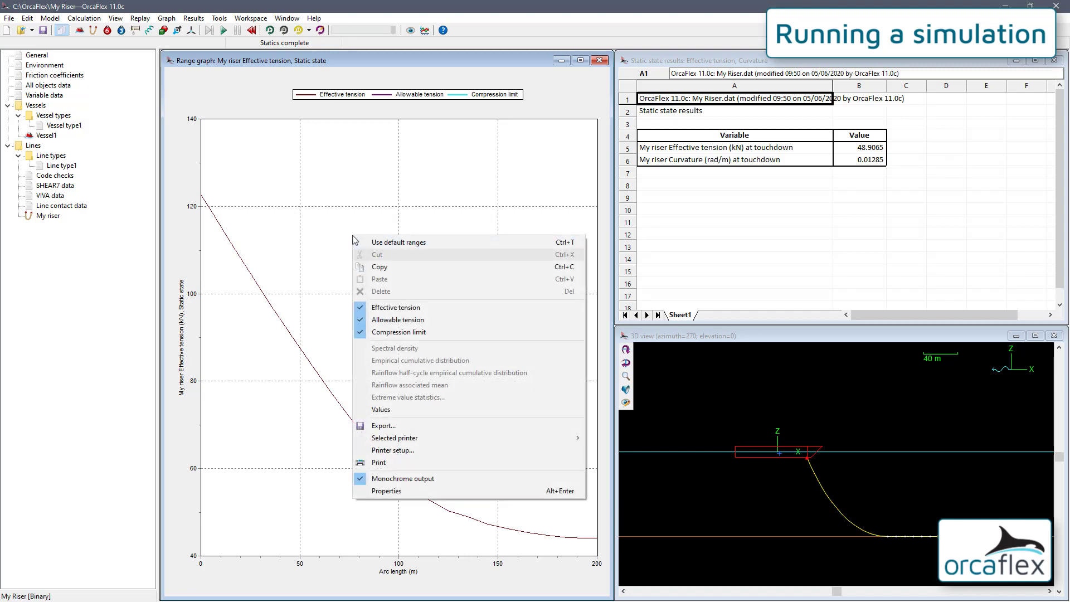
pyautogui.click(399, 409)
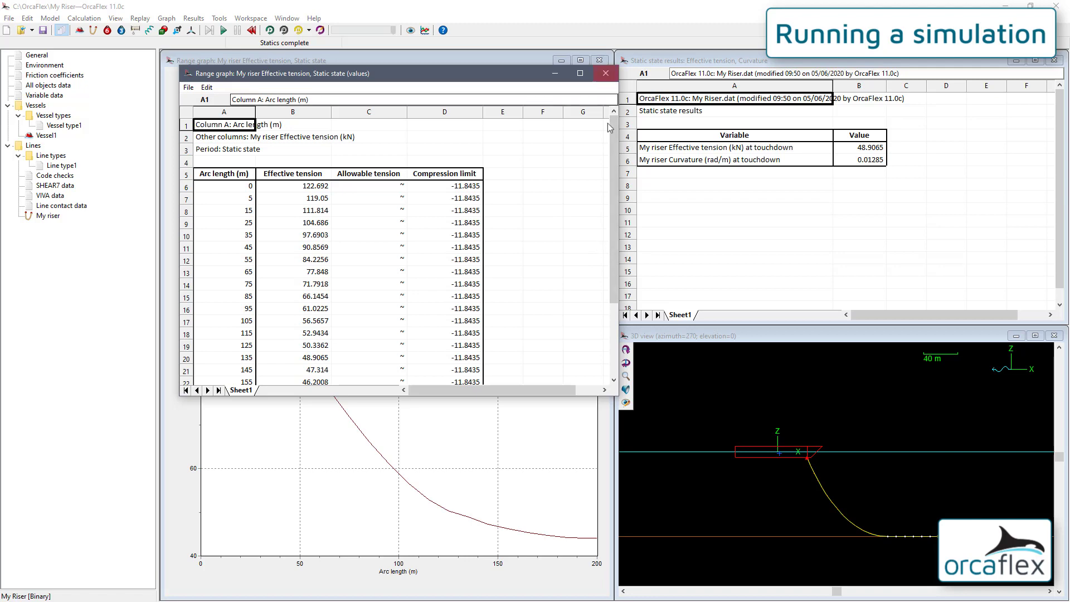
pyautogui.click(605, 73)
# Output the static-state Effective tension range graph as a table of values from the results selection.
pyautogui.click(425, 31)
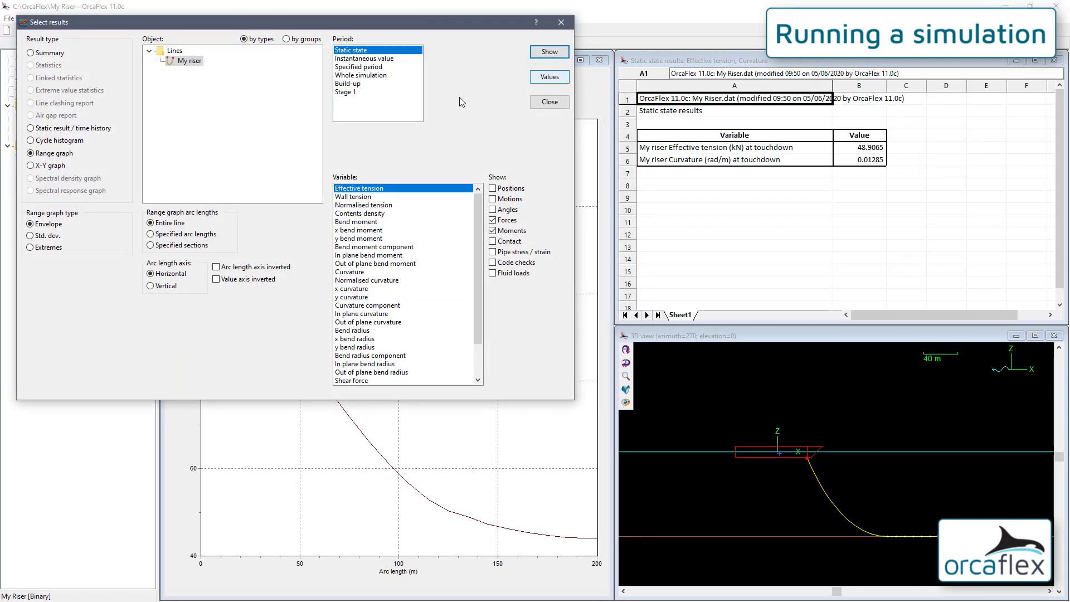
pyautogui.click(540, 77)
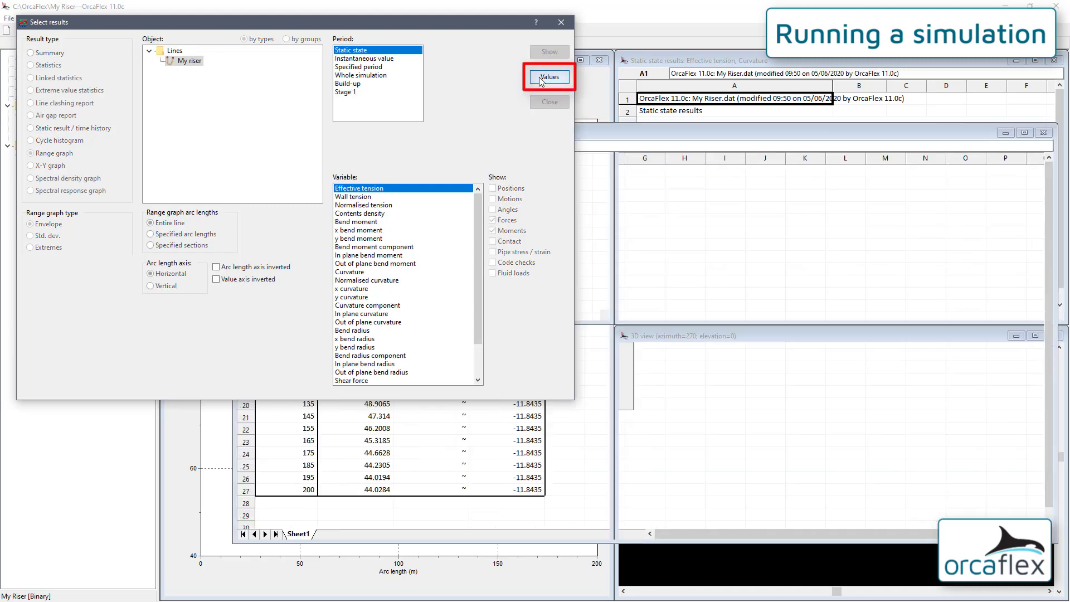
pyautogui.click(549, 102)
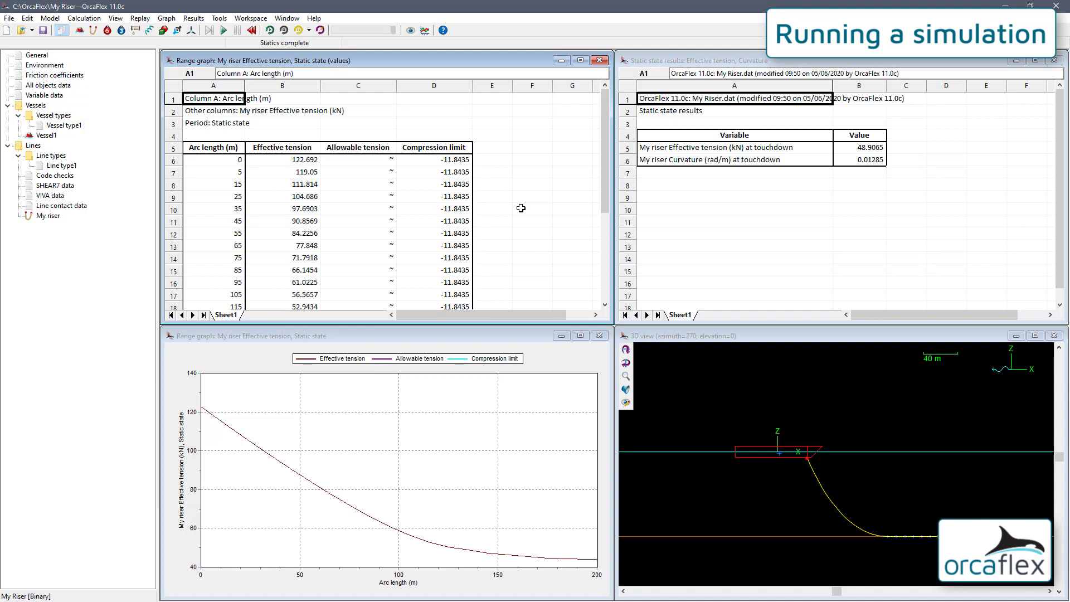
# Copy cells A5:D16 of the range graph values table, from the header row to arc length 95 m.
pyautogui.click(215, 148)
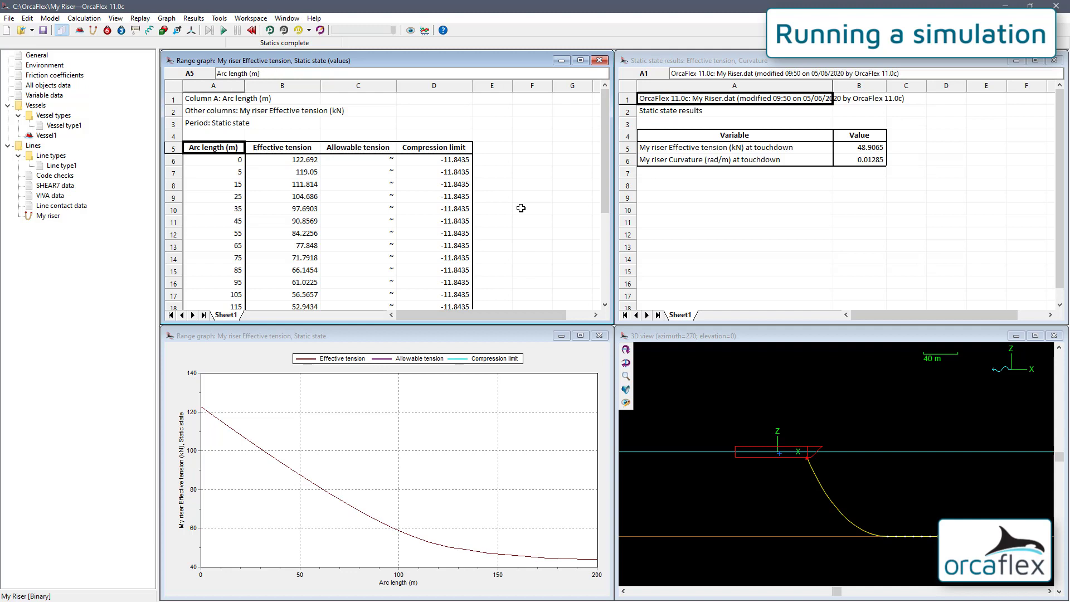
pyautogui.moveTo(215, 147); pyautogui.dragTo(416, 281)
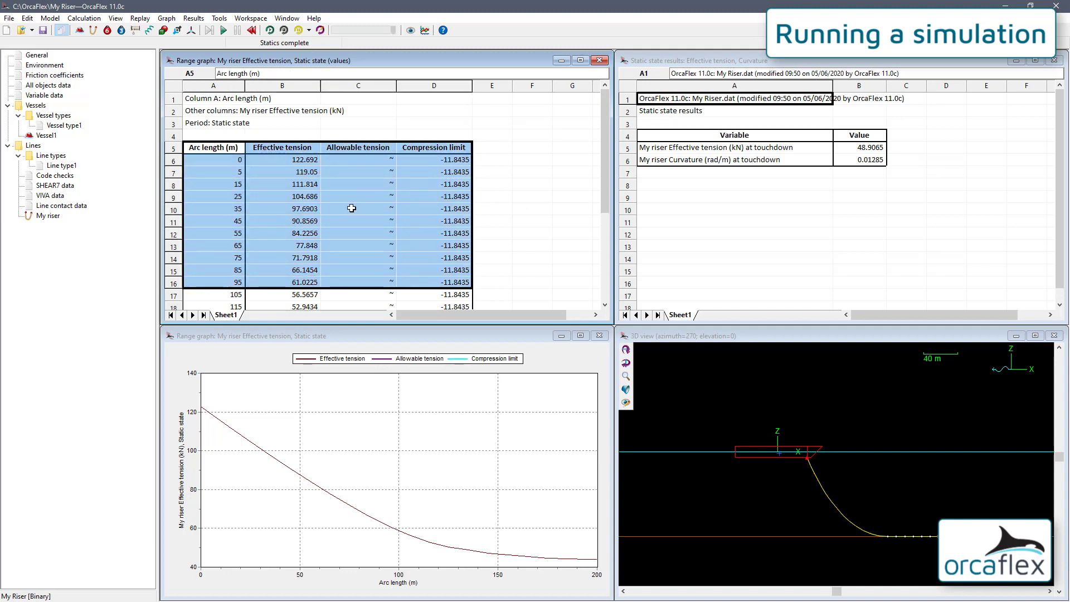
pyautogui.rightClick(351, 208)
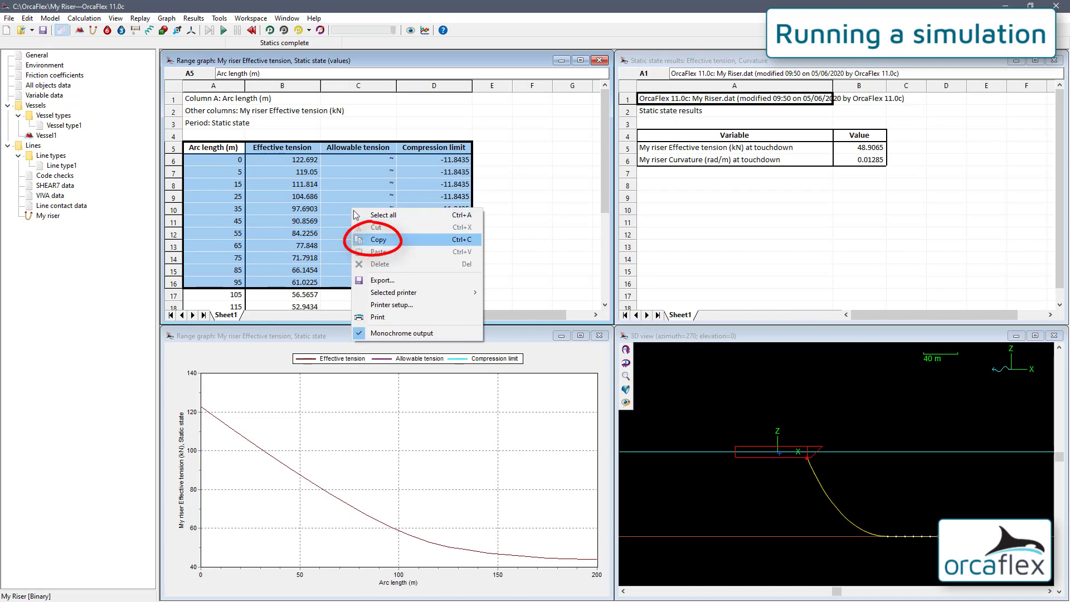
pyautogui.click(376, 241)
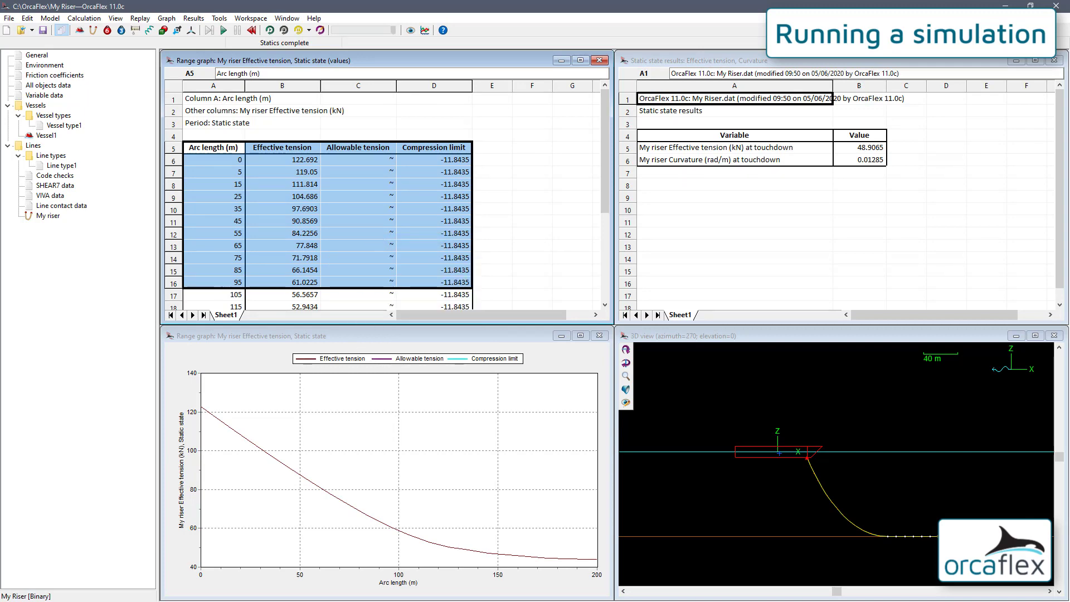
# Switch to Excel, paste the copied values at cell A1 of Sheet1, and autofit all column widths.
pyautogui.hotkey('alt', 'Tab')
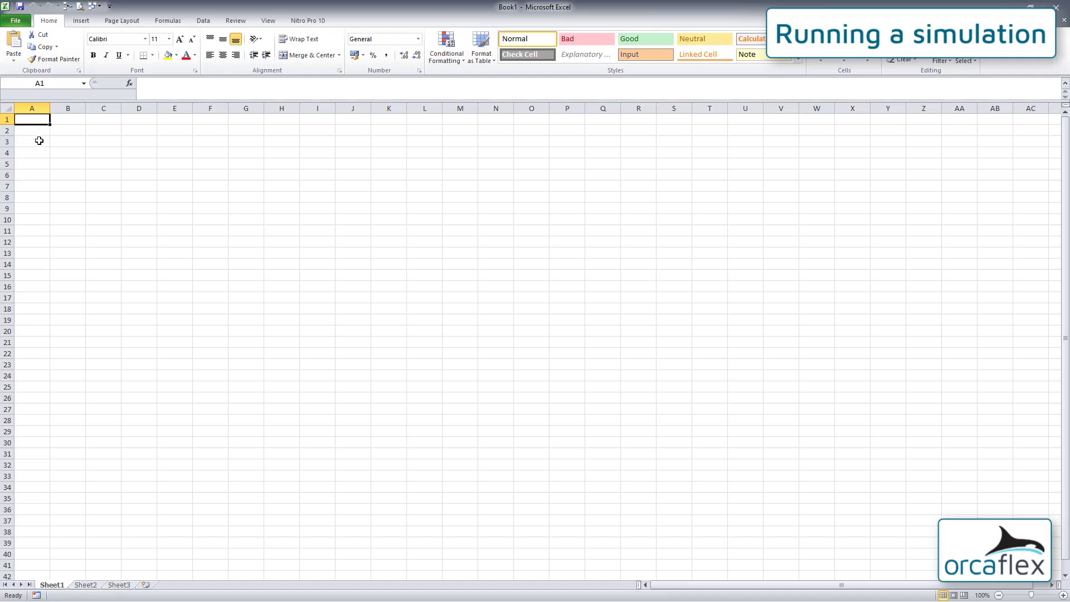
pyautogui.rightClick(38, 119)
pyautogui.click(62, 166)
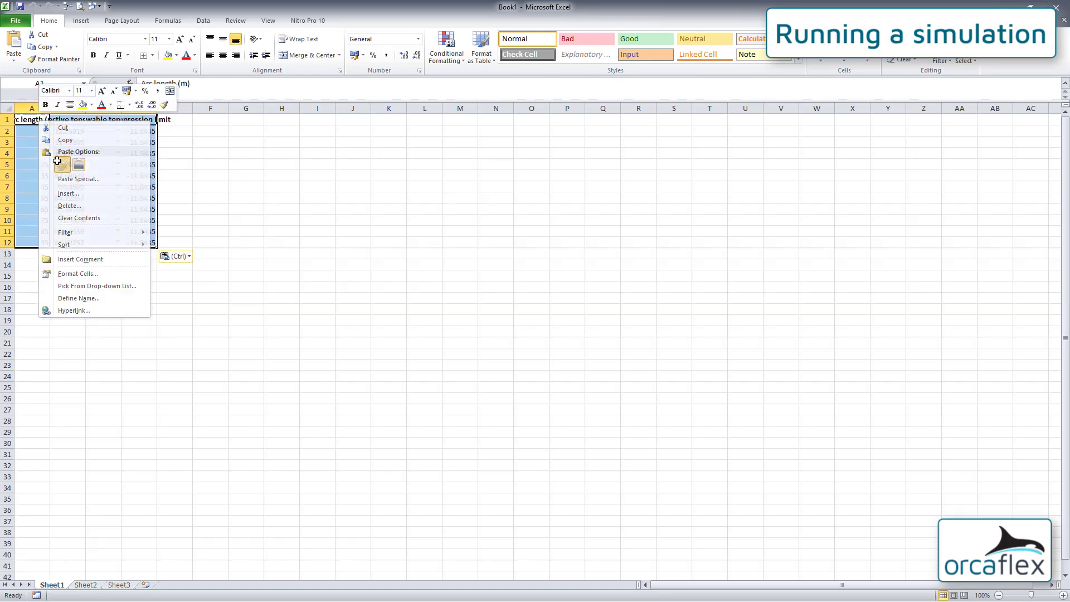
pyautogui.click(7, 108)
pyautogui.doubleClick(50, 108)
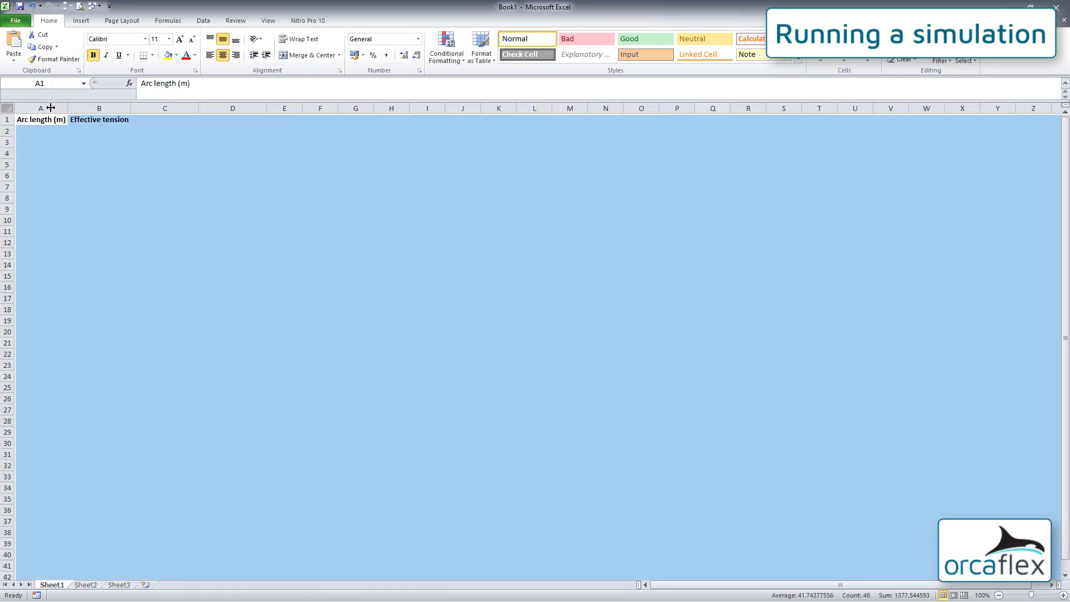
# Switch back to OrcaFlex and view the file formats available for exporting the range graph values table, without exporting it.
pyautogui.click(48, 120)
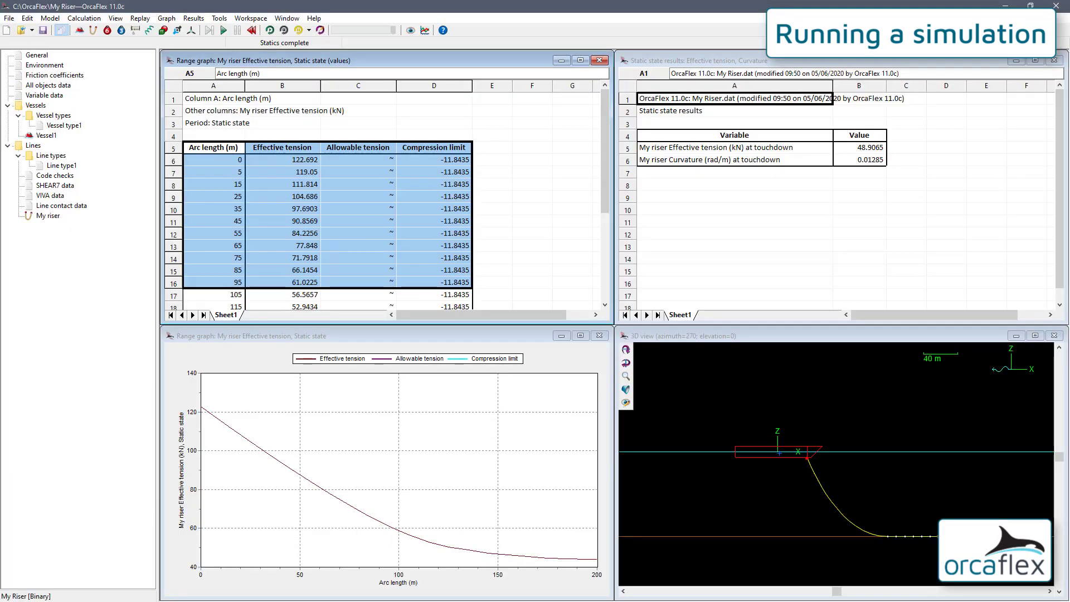
pyautogui.click(484, 174)
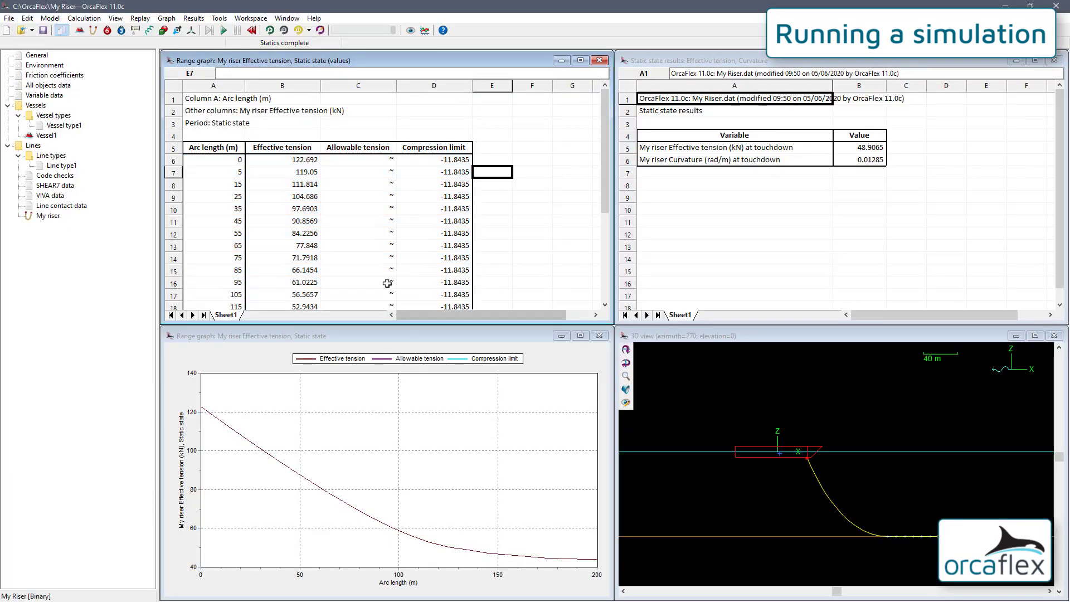
pyautogui.rightClick(352, 210)
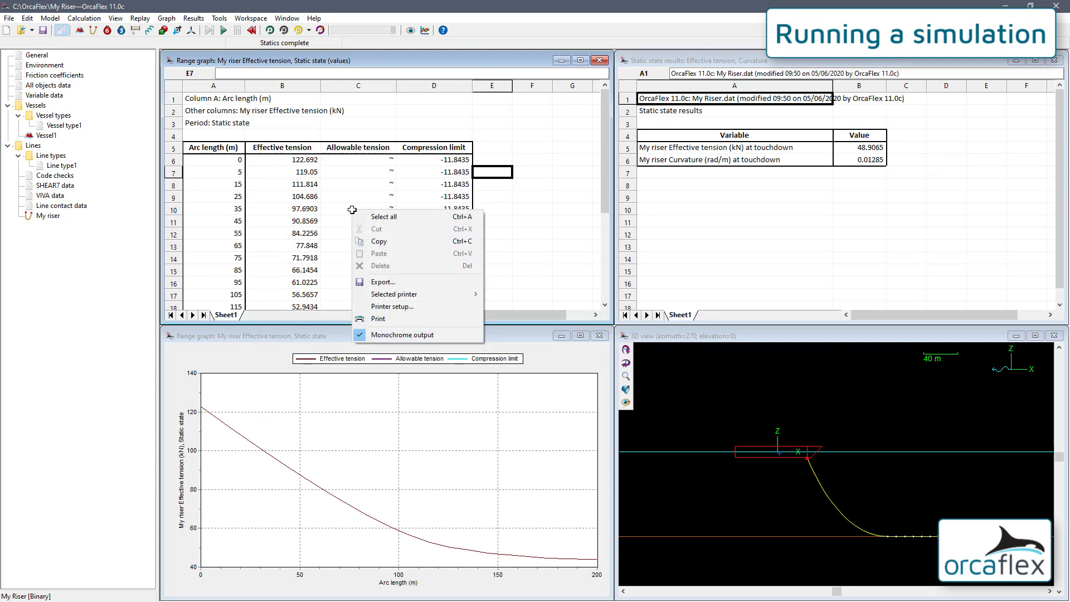
pyautogui.click(390, 283)
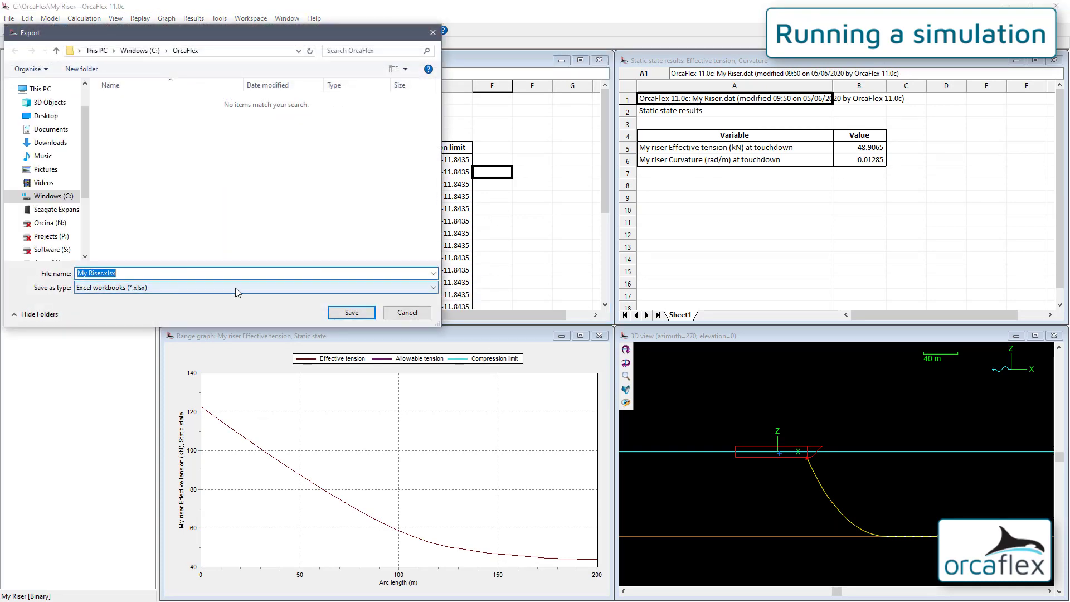
pyautogui.click(235, 287)
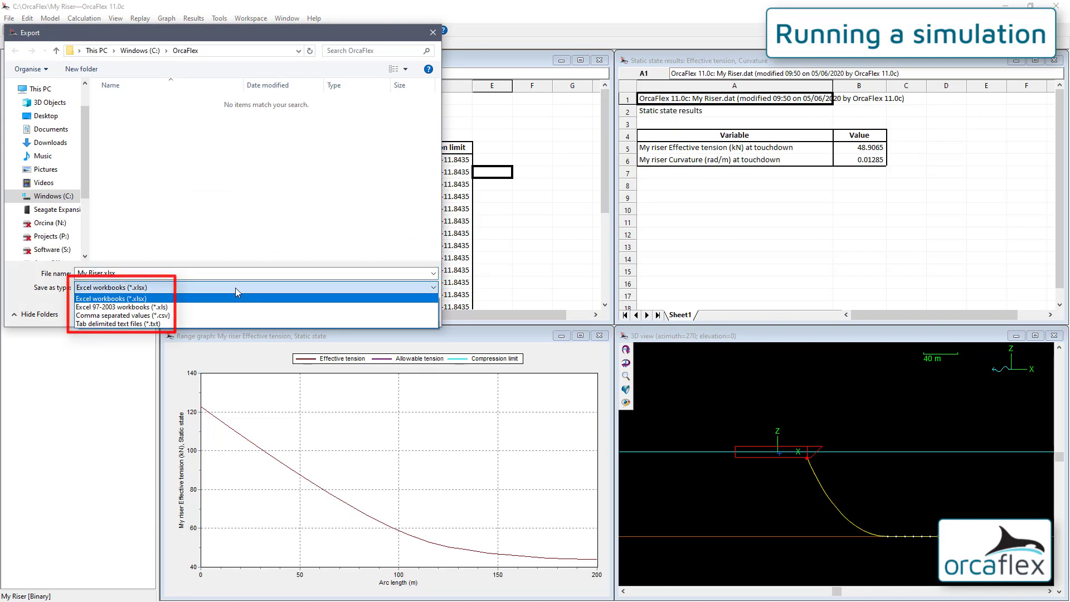
pyautogui.click(235, 287)
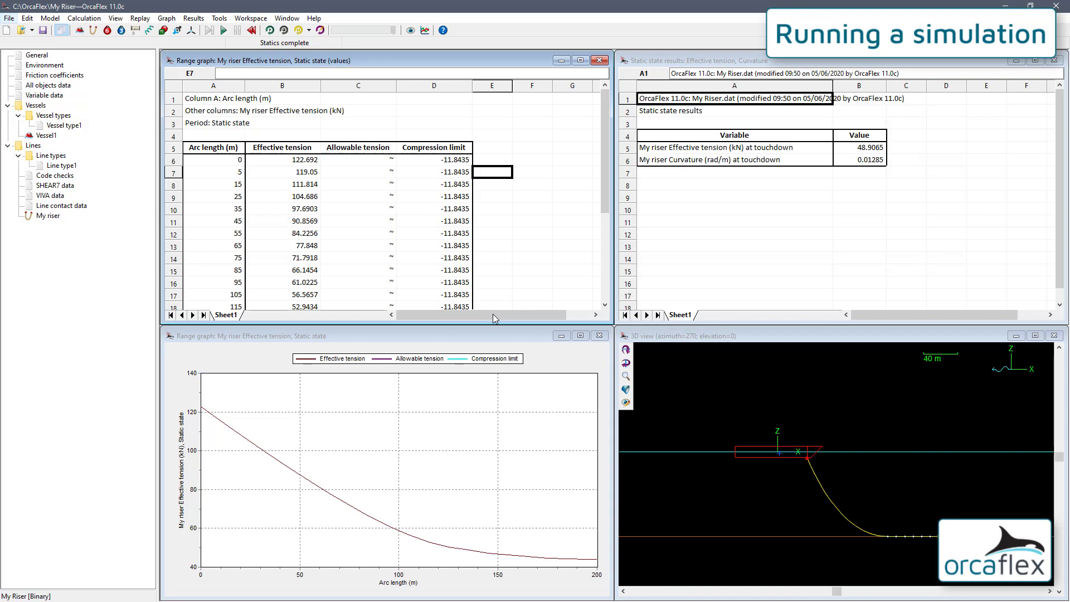
# Save the statics results as the simulation file My Riser.sim in the C:\OrcaFlex folder.
pyautogui.click(9, 18)
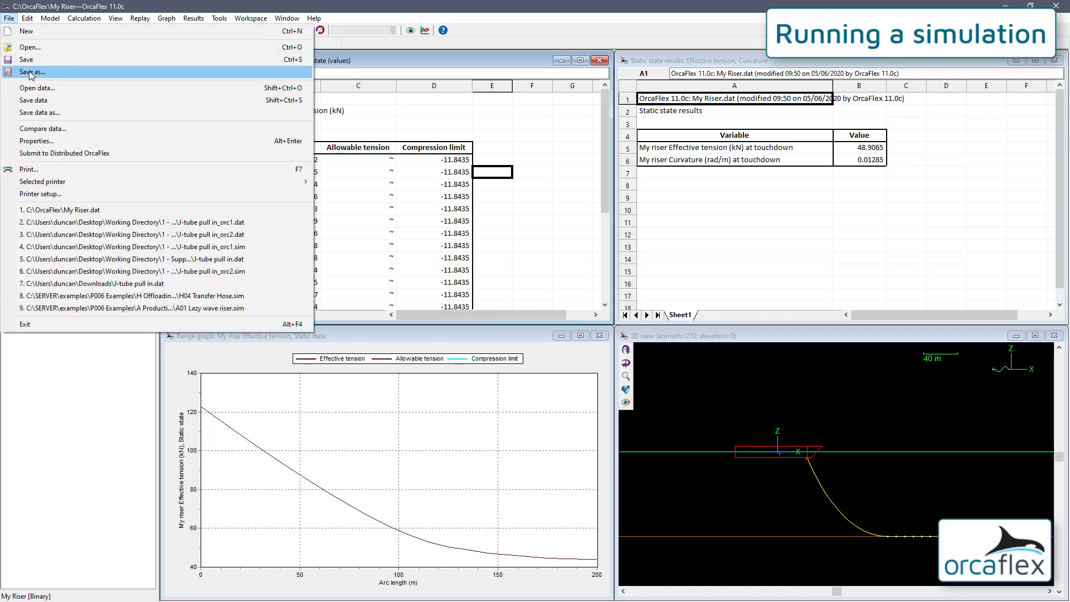
pyautogui.click(31, 74)
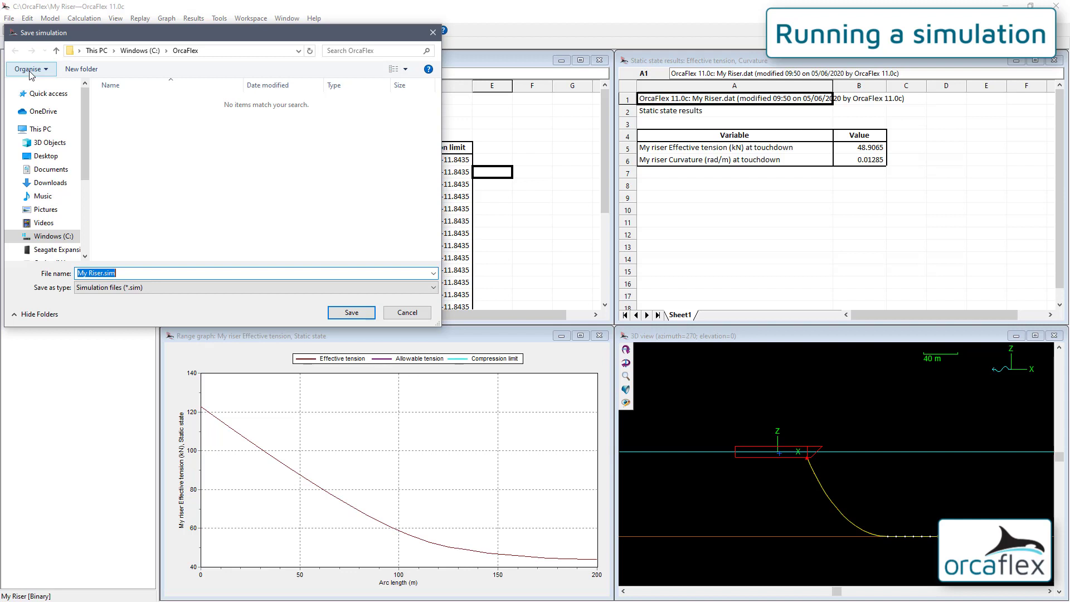
pyautogui.click(351, 313)
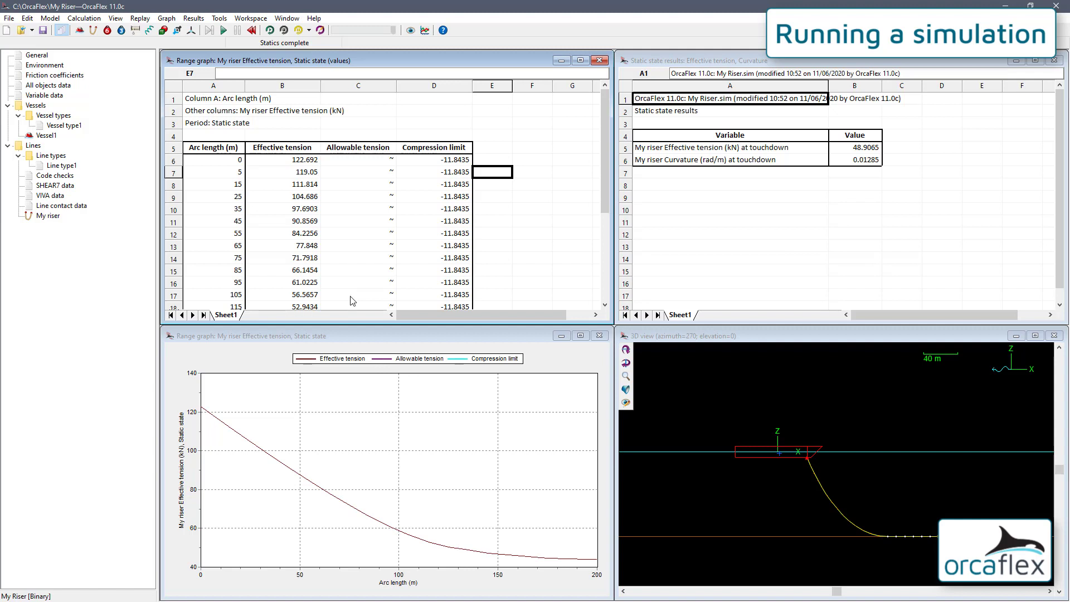
# Save the current window layout as the workspace file Results.wrk in the OrcaFlex folder.
pyautogui.click(251, 18)
pyautogui.click(264, 44)
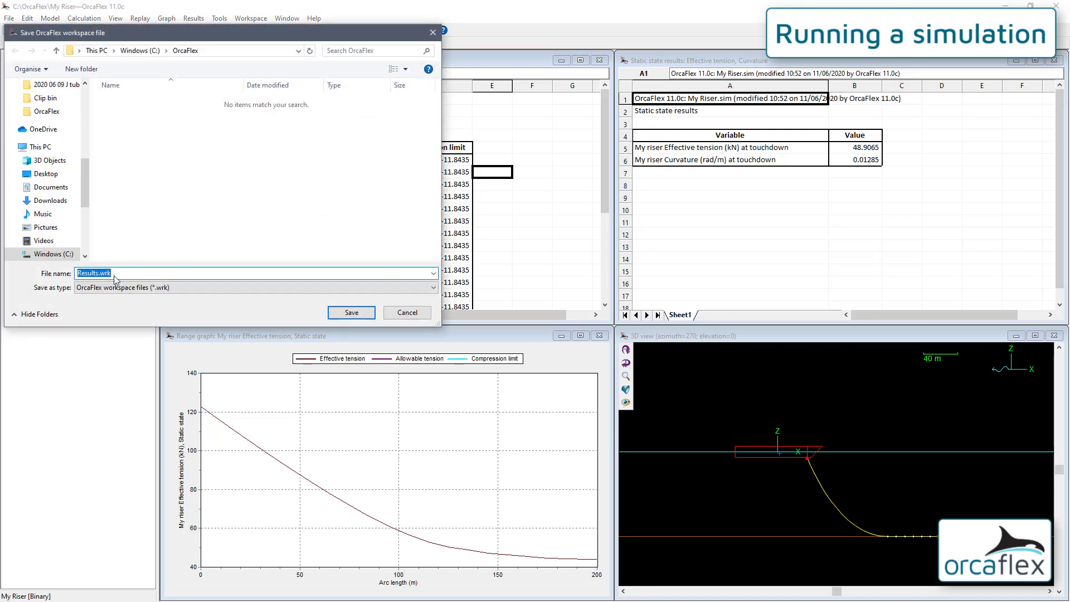
pyautogui.click(352, 314)
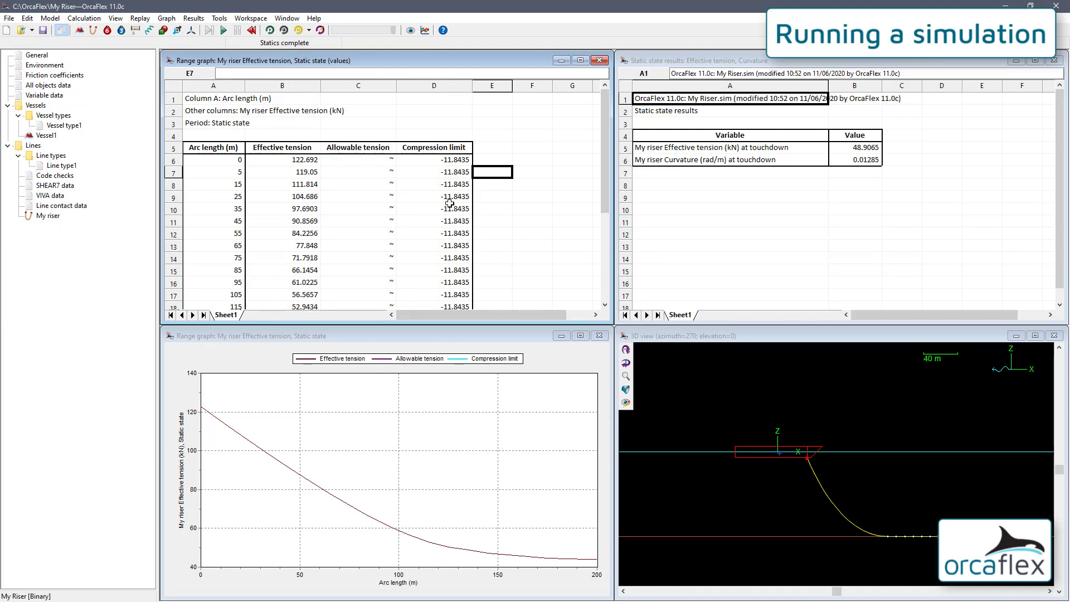
# Close the range graph values, range graph, static results and 3D view windows.
pyautogui.click(599, 61)
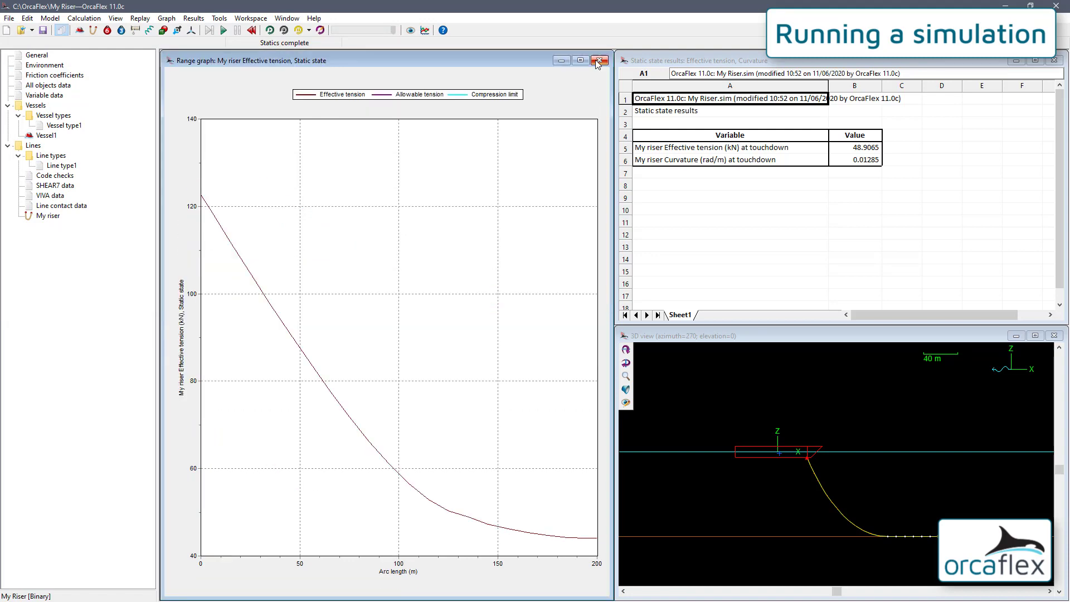
pyautogui.click(599, 60)
pyautogui.click(598, 60)
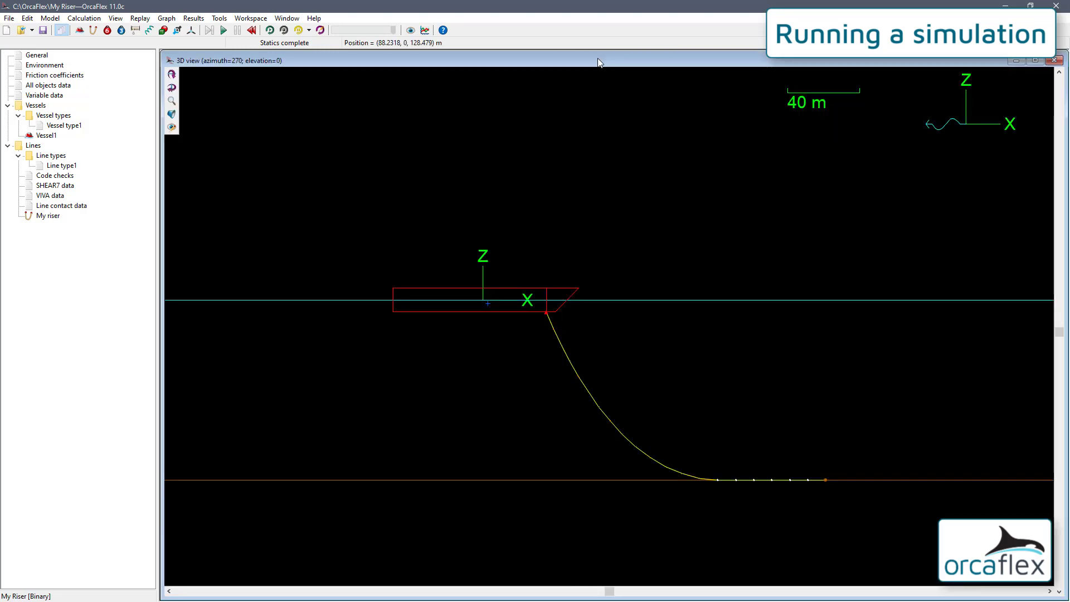
pyautogui.click(1054, 60)
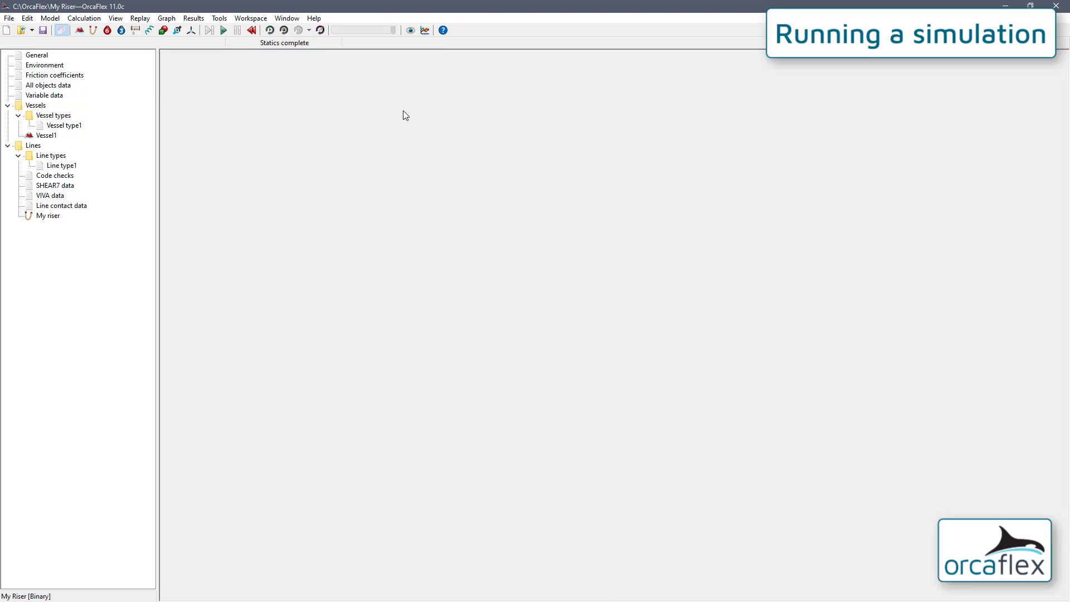
# Restore the results windows by reopening the recent workspace Results.wrk.
pyautogui.click(251, 18)
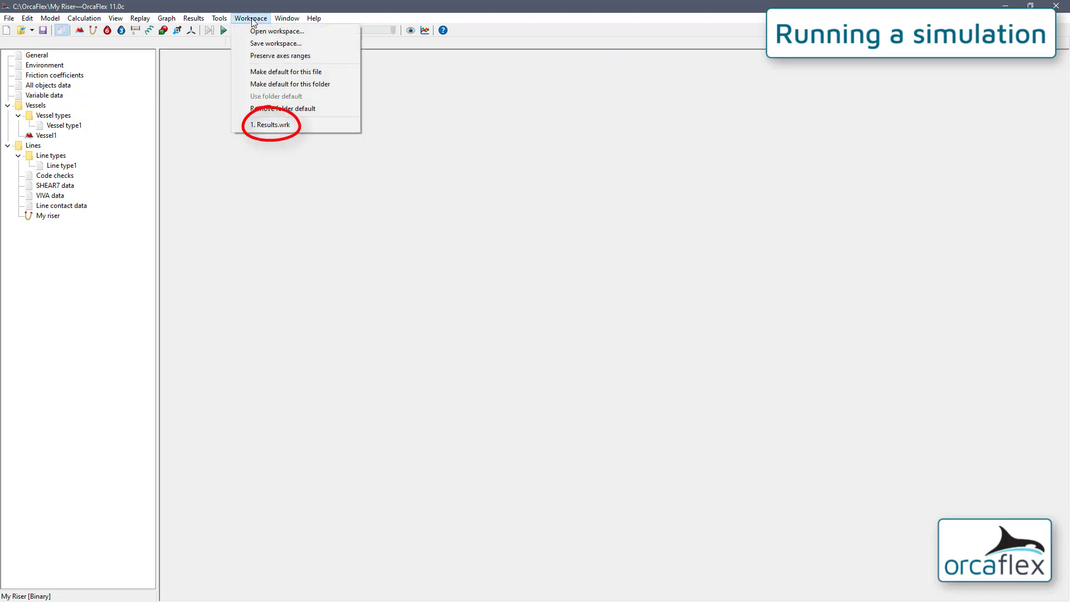
pyautogui.click(278, 126)
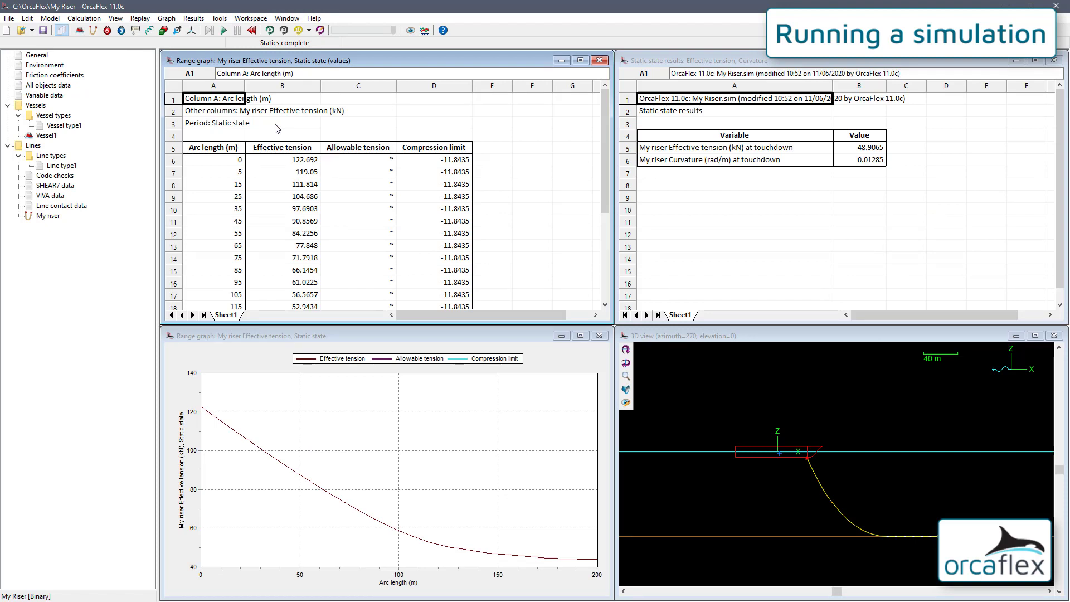
pyautogui.click(248, 19)
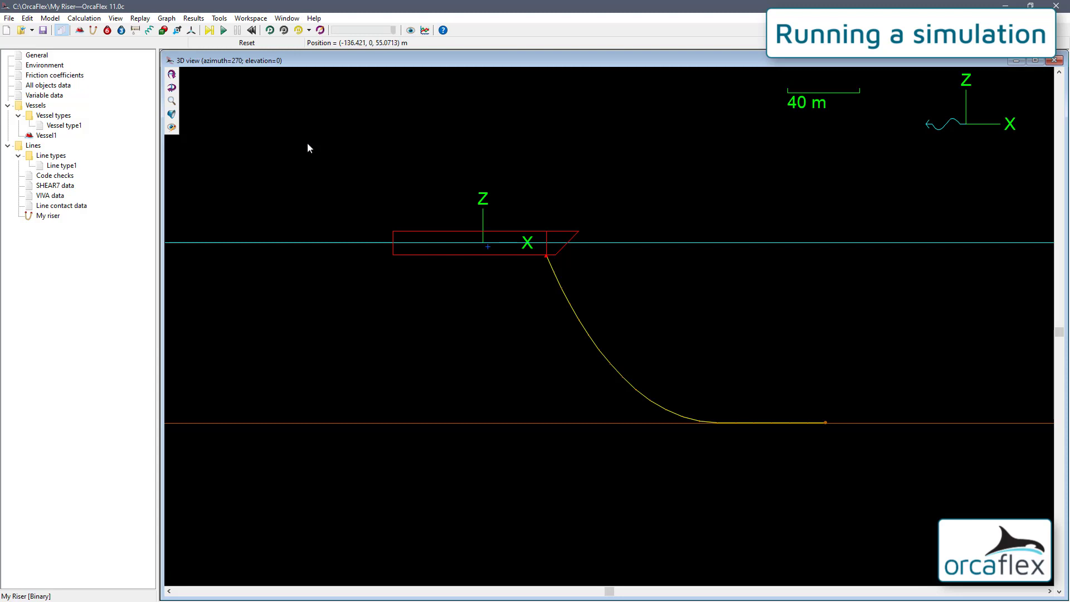
# Run the dynamic simulation, and look up more details on the line warning before dismissing it.
pyautogui.click(225, 31)
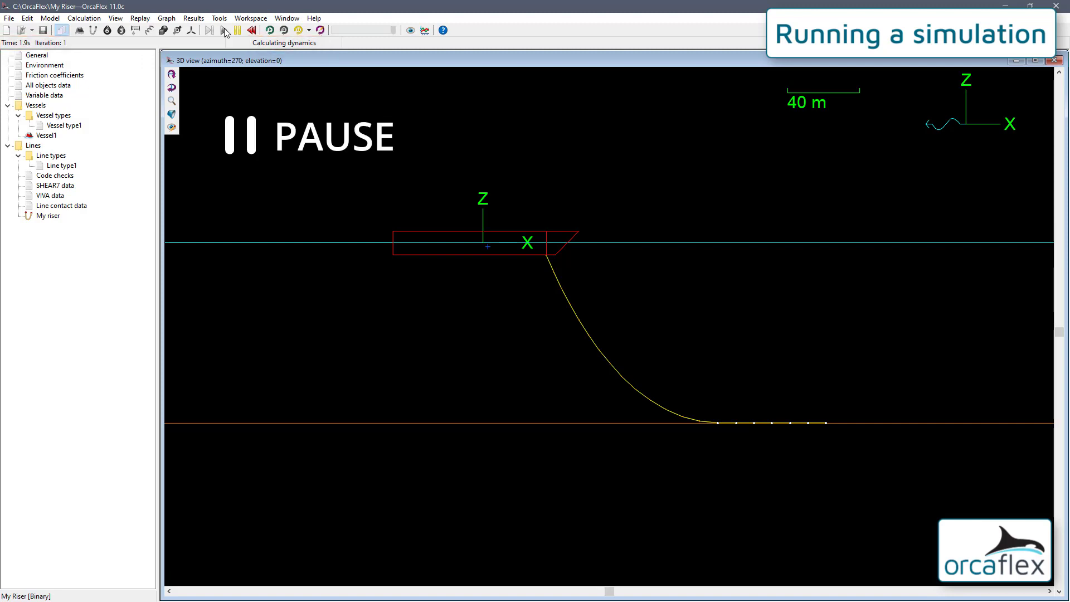
pyautogui.click(225, 31)
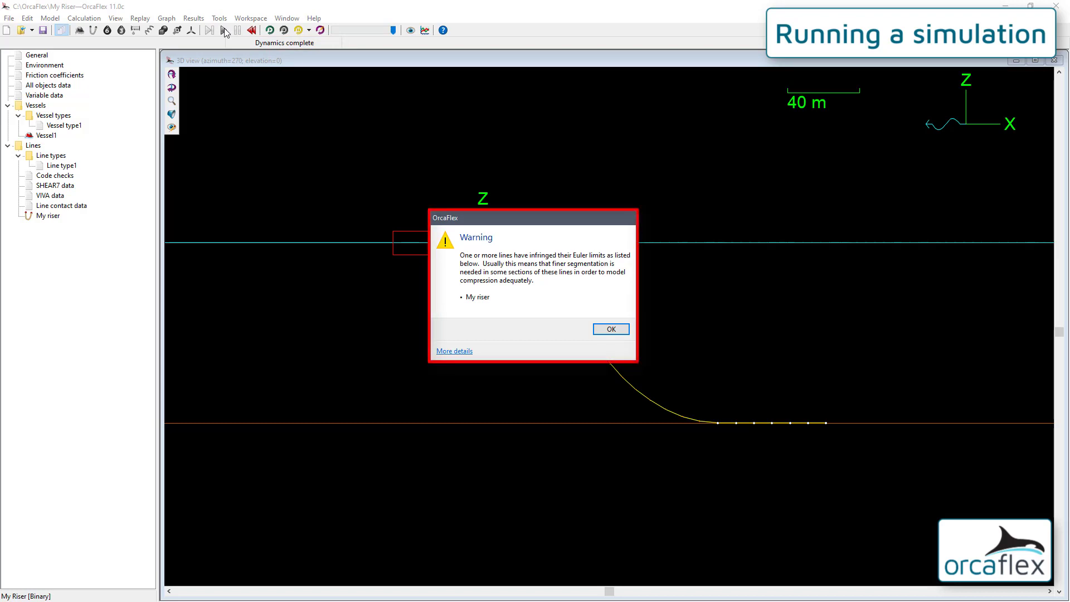
pyautogui.press('Tab')
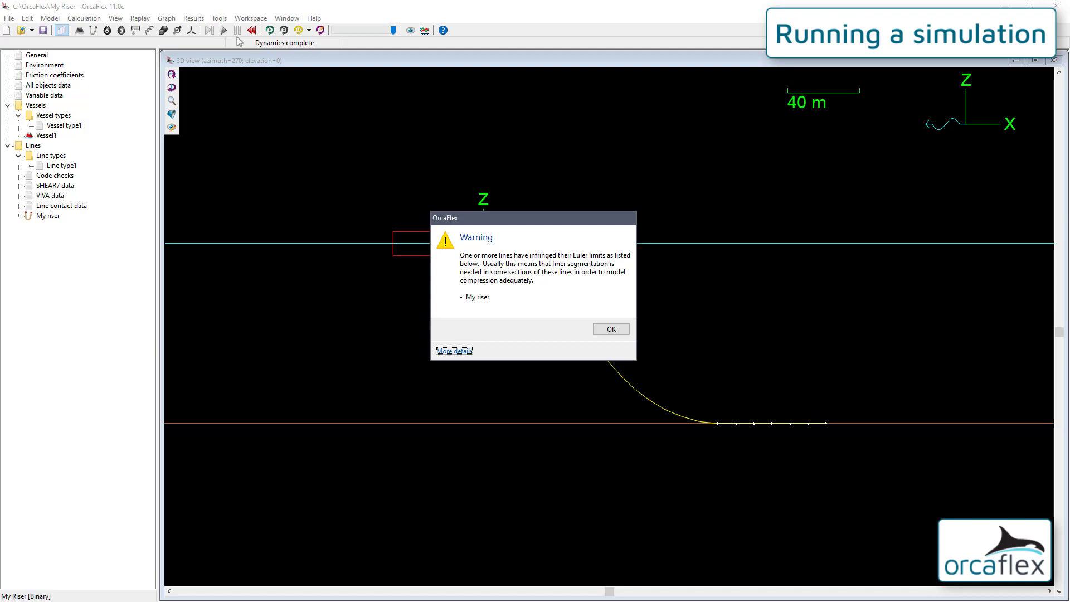
pyautogui.click(461, 351)
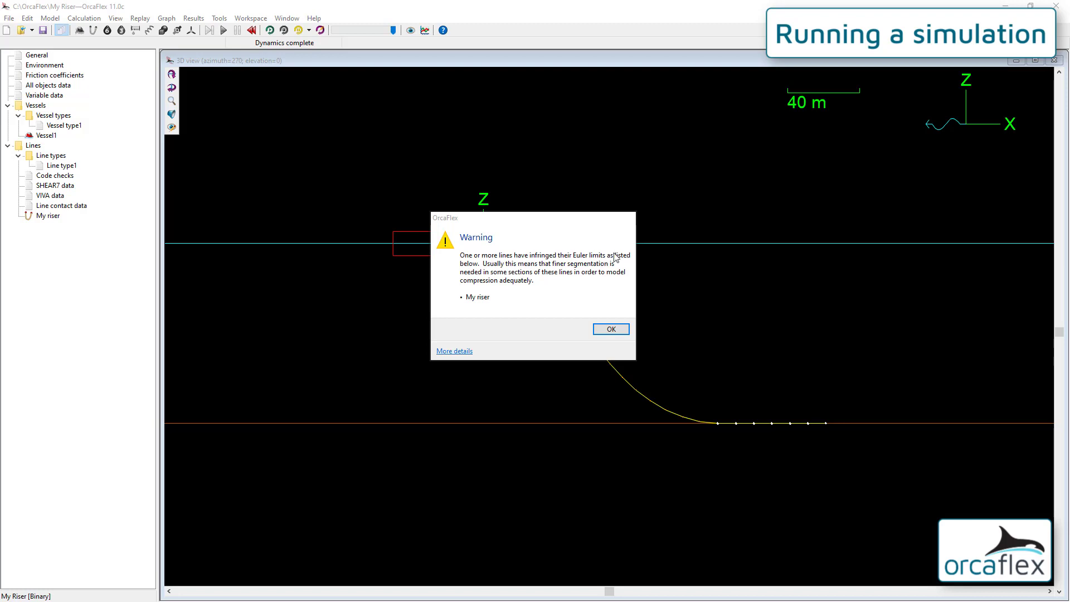
pyautogui.click(608, 330)
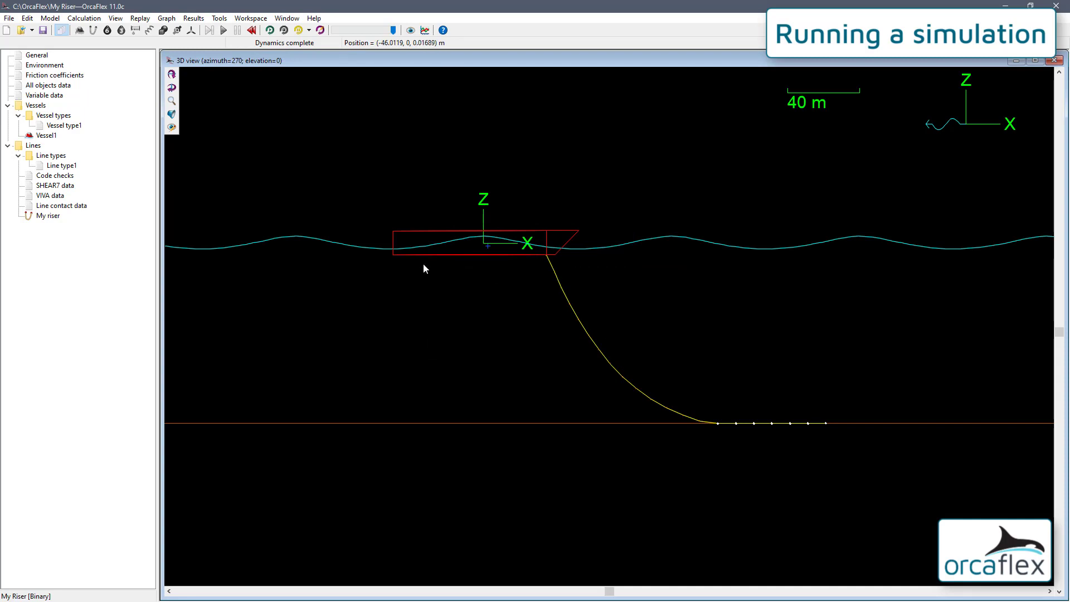
# Review the stored calculation warnings for the completed simulation and close the warnings window.
pyautogui.click(94, 19)
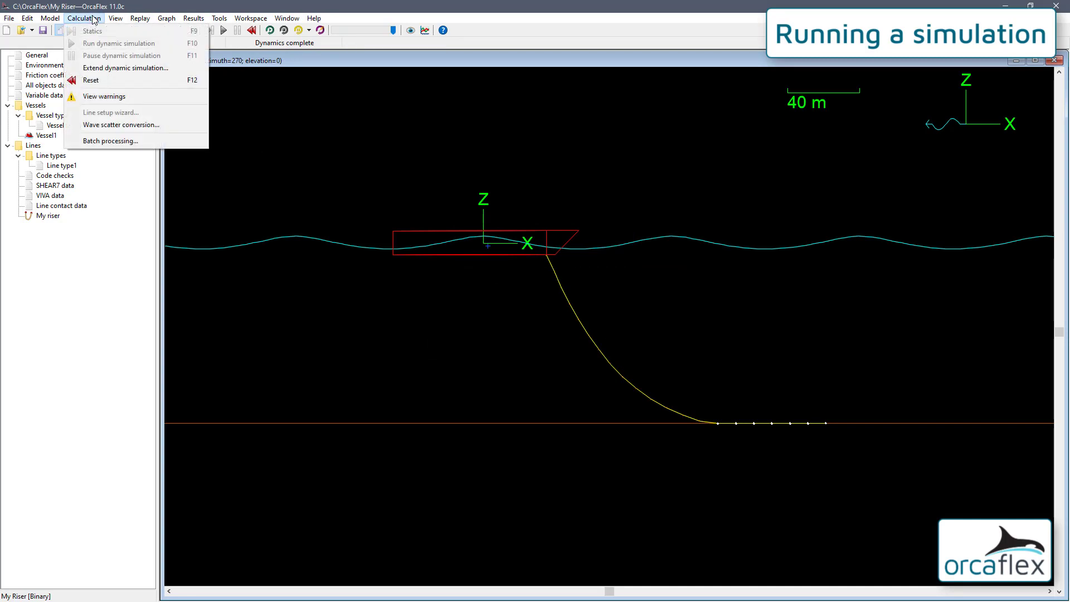
pyautogui.click(131, 100)
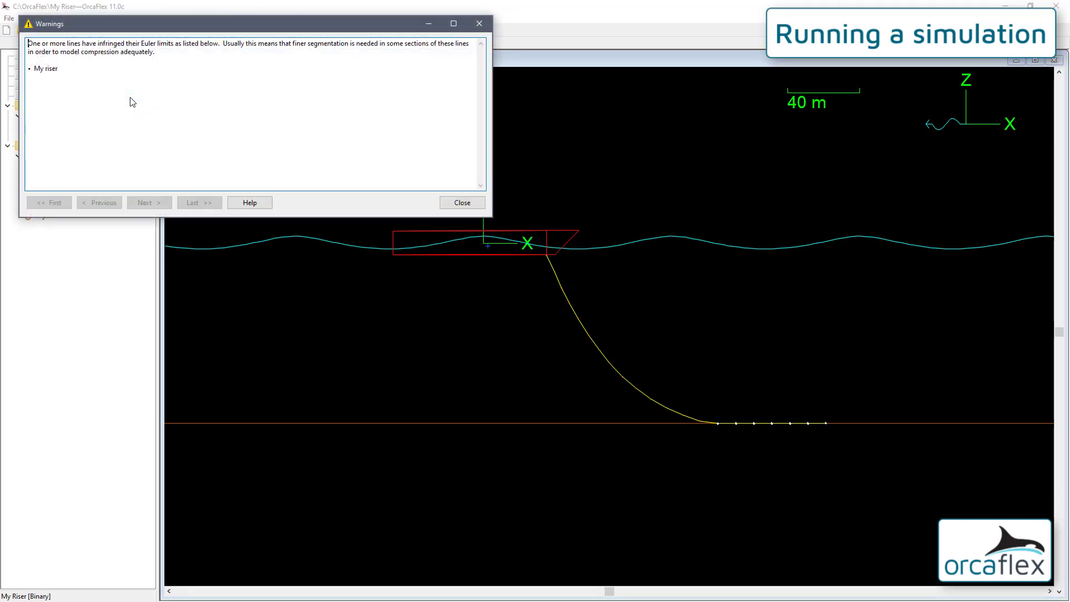
pyautogui.click(468, 205)
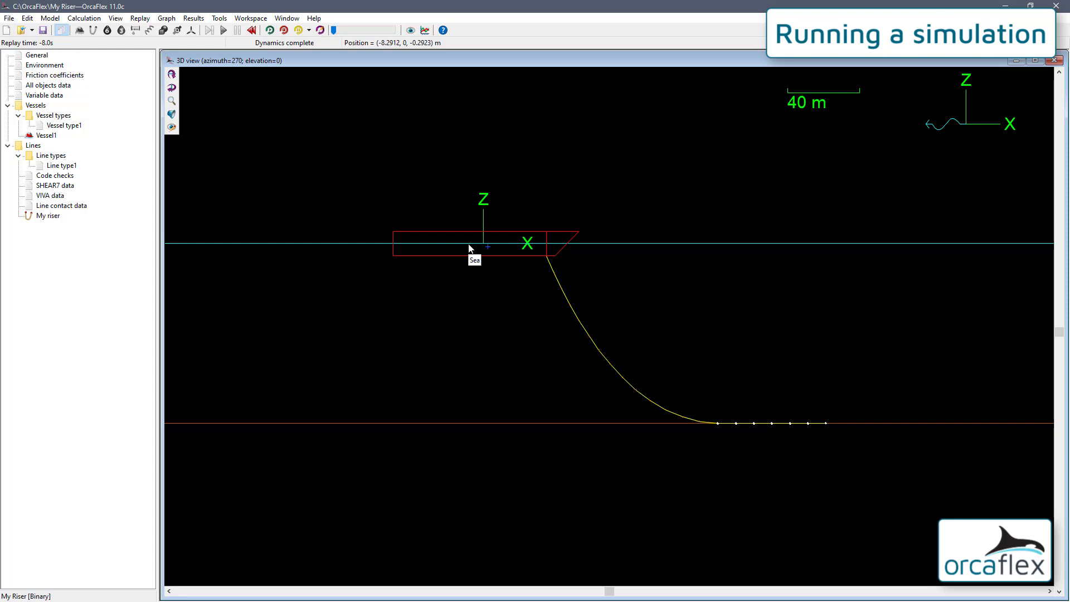
# Look through the replay commands and start the replay of the dynamic simulation in the 3D view.
pyautogui.click(140, 19)
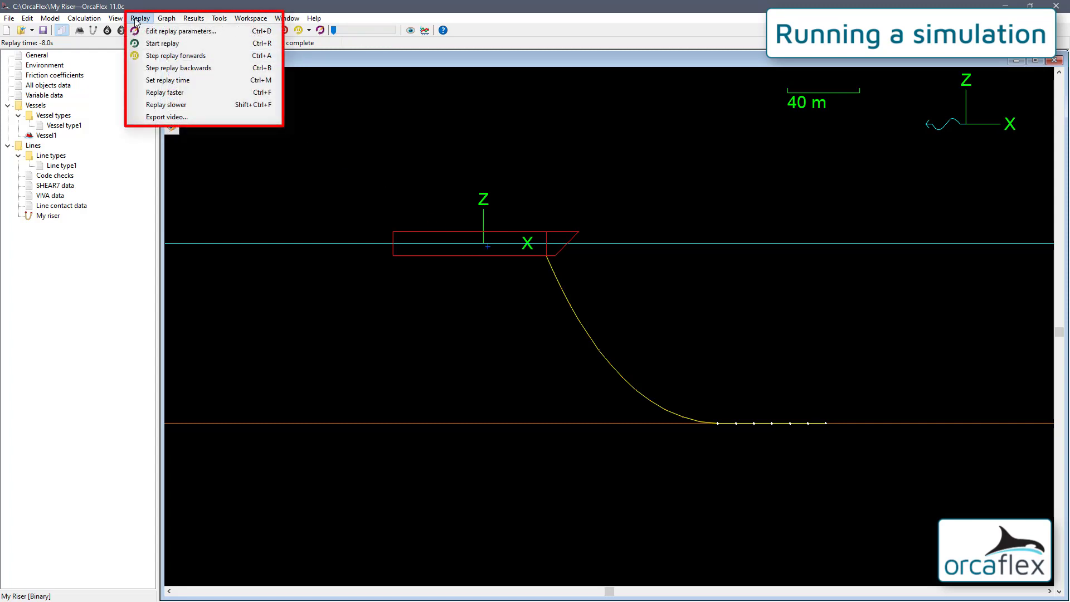
pyautogui.click(135, 19)
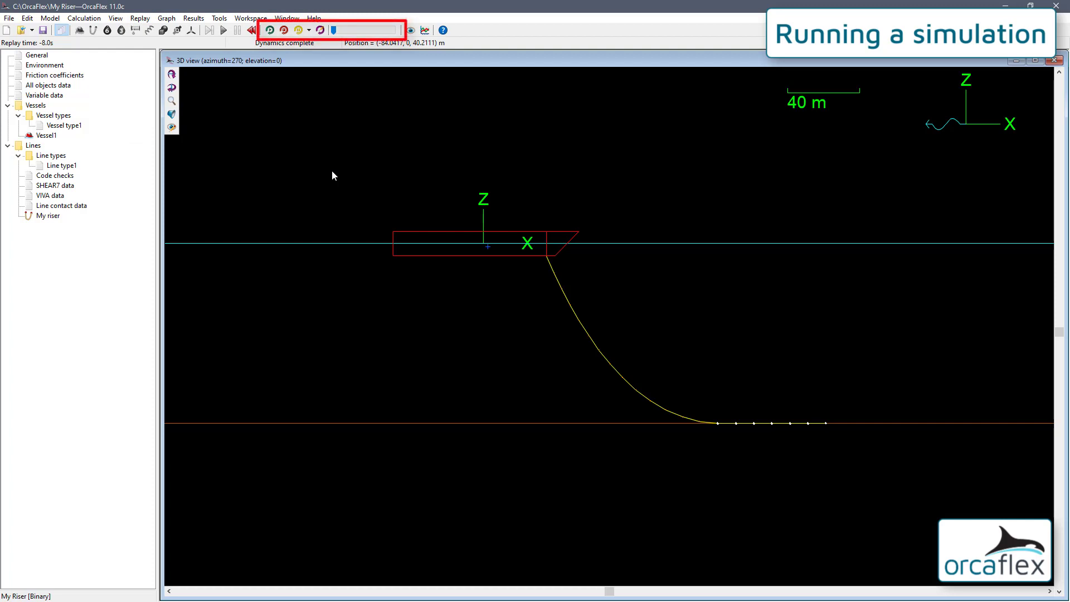
pyautogui.click(270, 30)
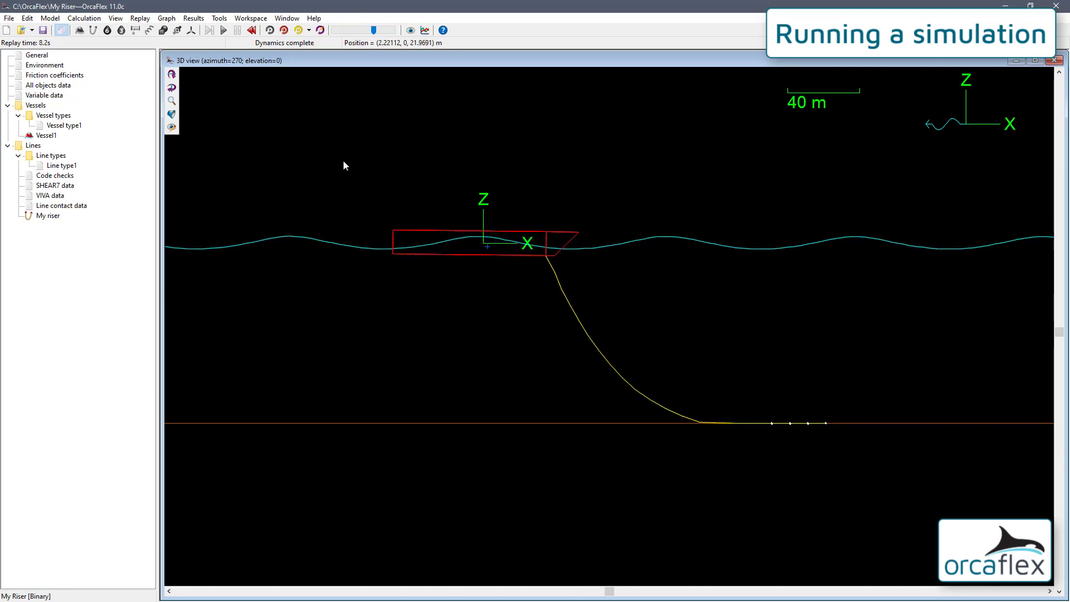
# View the replay in shaded graphics from oblique angles, and return the 3D view to wireframe at azimuth 270, elevation 0.
pyautogui.moveTo(578, 216)
pyautogui.keyDown('ctrl'); pyautogui.mouseDown()
pyautogui.moveTo(454, 249)
pyautogui.moveTo(514, 277)
pyautogui.moveTo(462, 271)
pyautogui.moveTo(549, 279)
pyautogui.mouseUp(); pyautogui.keyUp('ctrl')
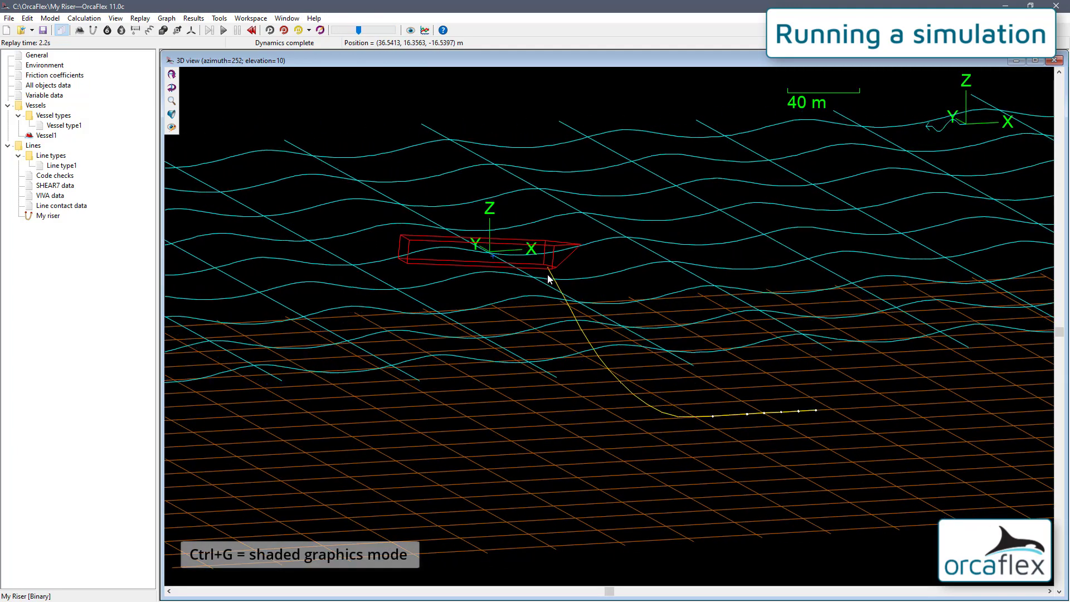
pyautogui.hotkey('ctrl', 'g')
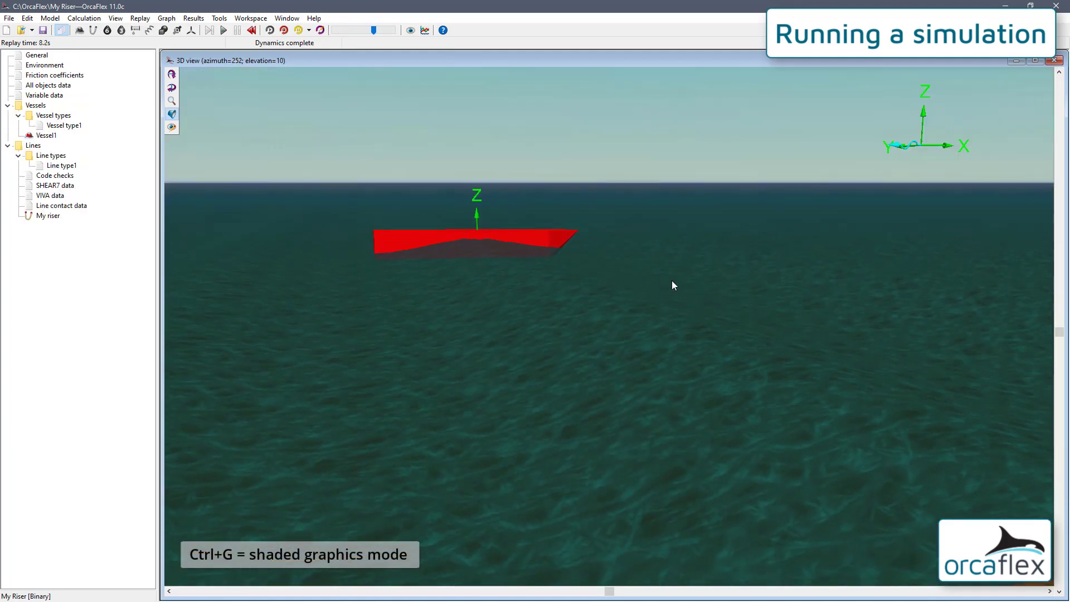
pyautogui.keyDown('ctrl'); pyautogui.moveTo(671, 284); pyautogui.dragTo(530, 278); pyautogui.keyUp('ctrl')
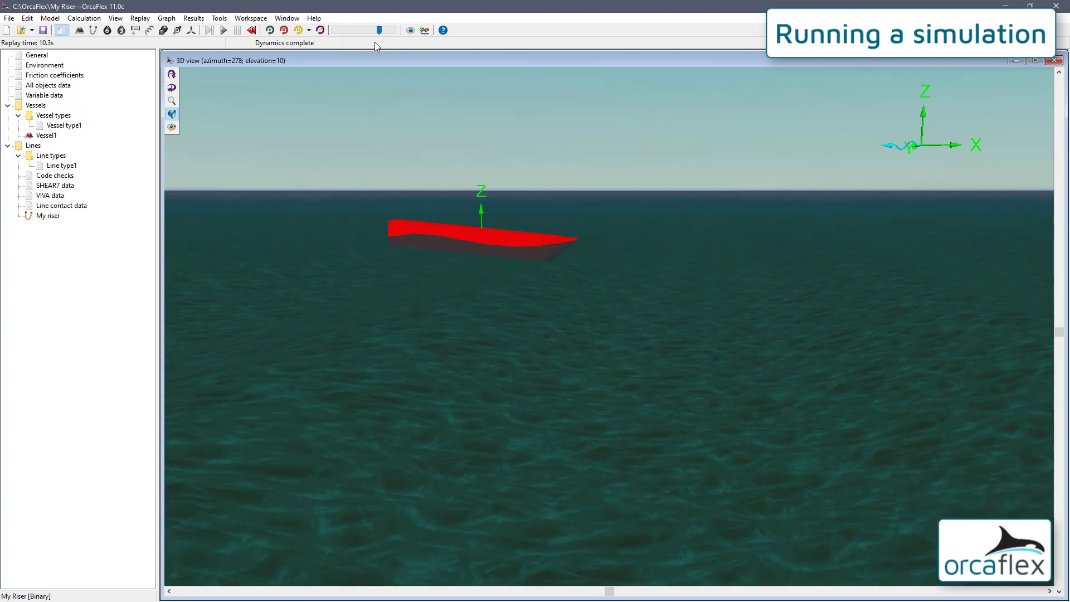
pyautogui.hotkey('ctrl', 'e')
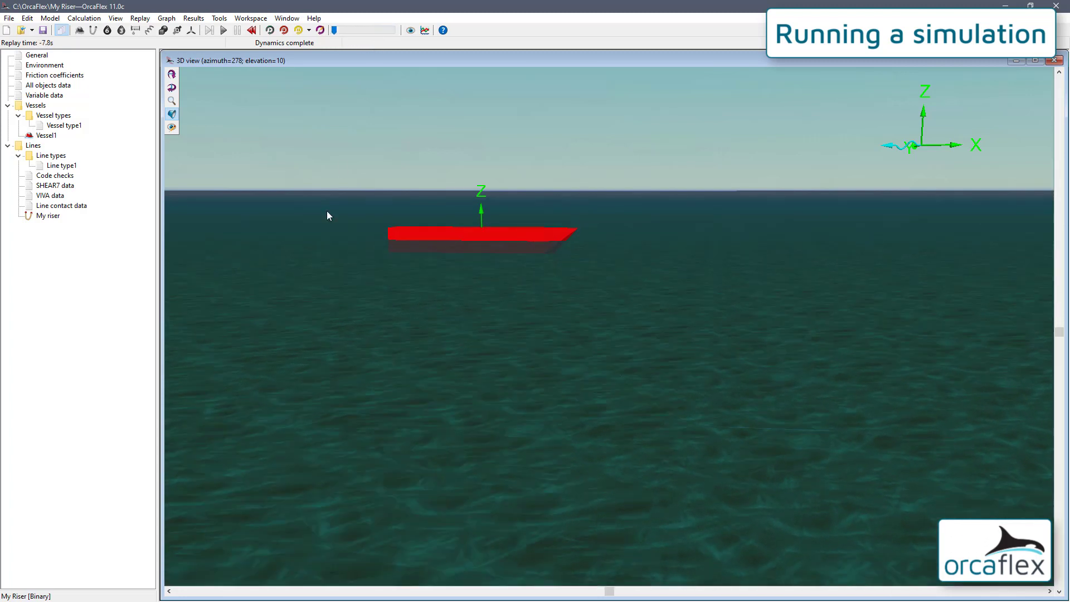
pyautogui.hotkey('ctrl', 'w')
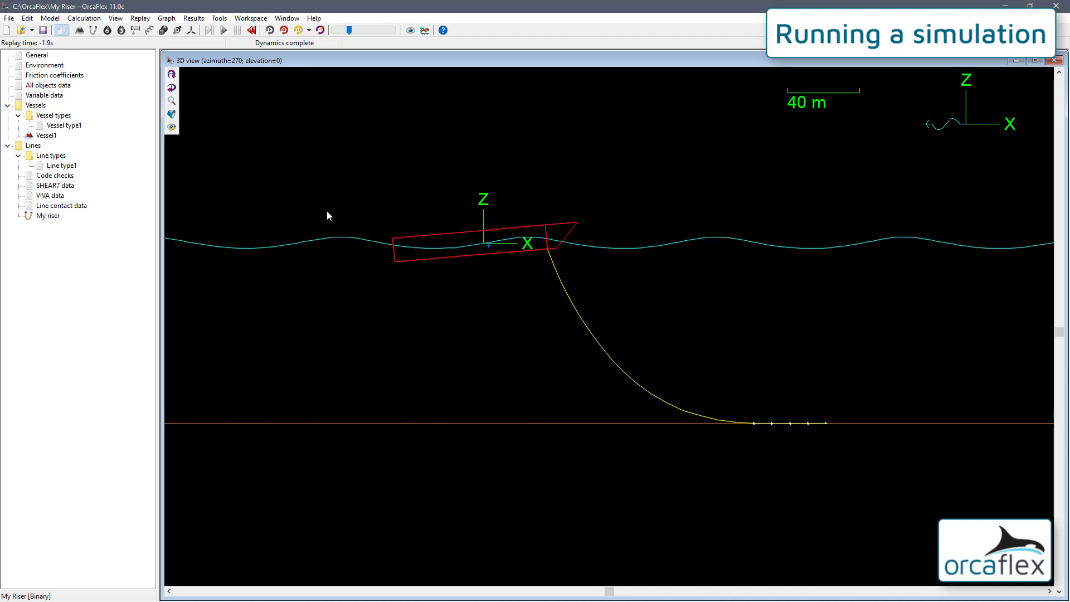
# Look through the replay commands, and speed the replay up and slow it back down.
pyautogui.click(140, 18)
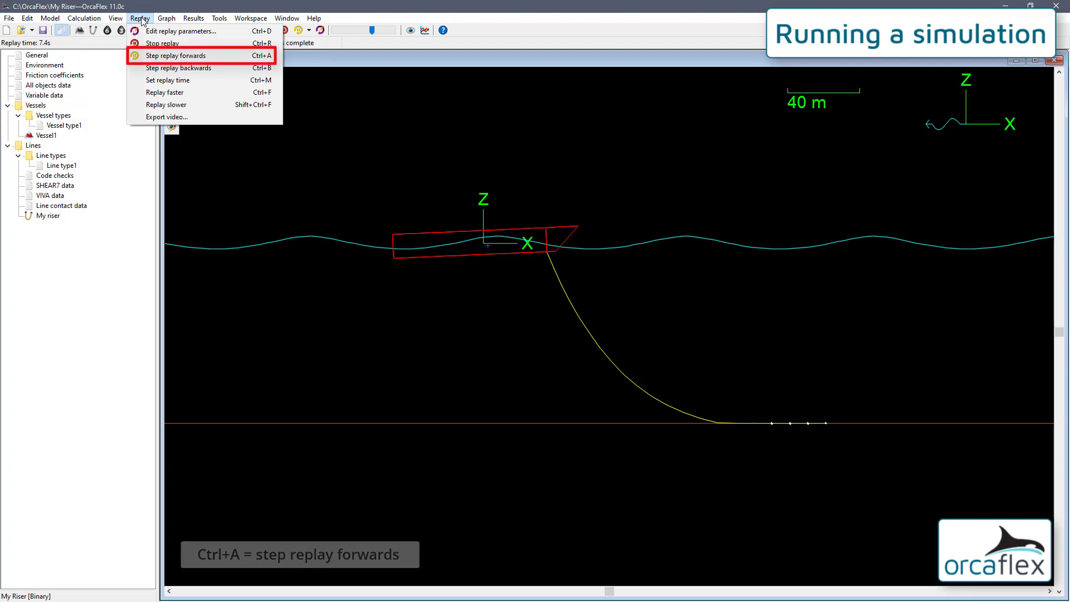
pyautogui.press('Down')
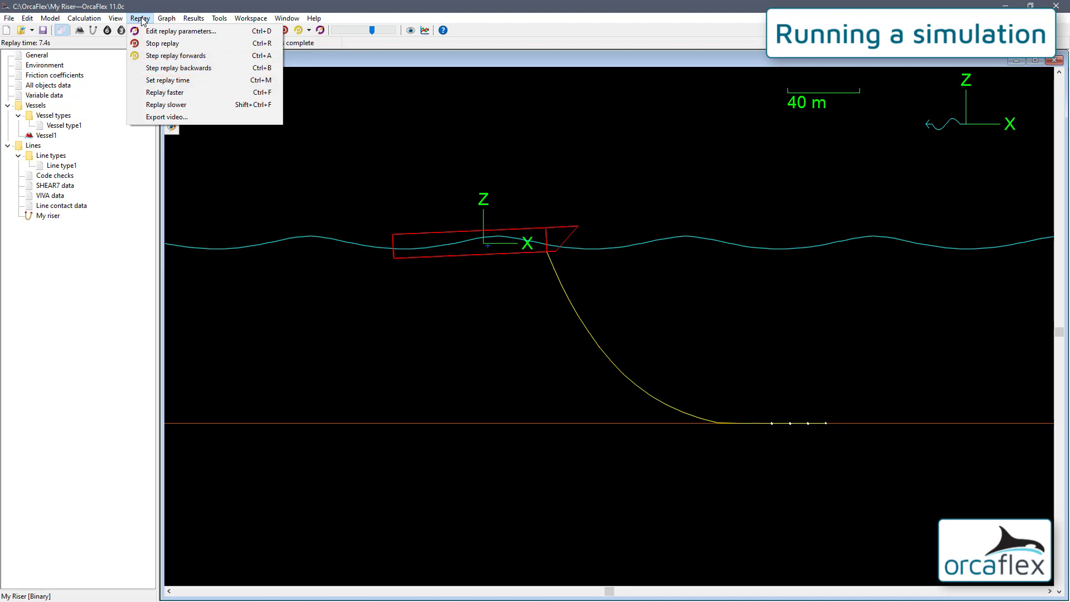
pyautogui.click(411, 119)
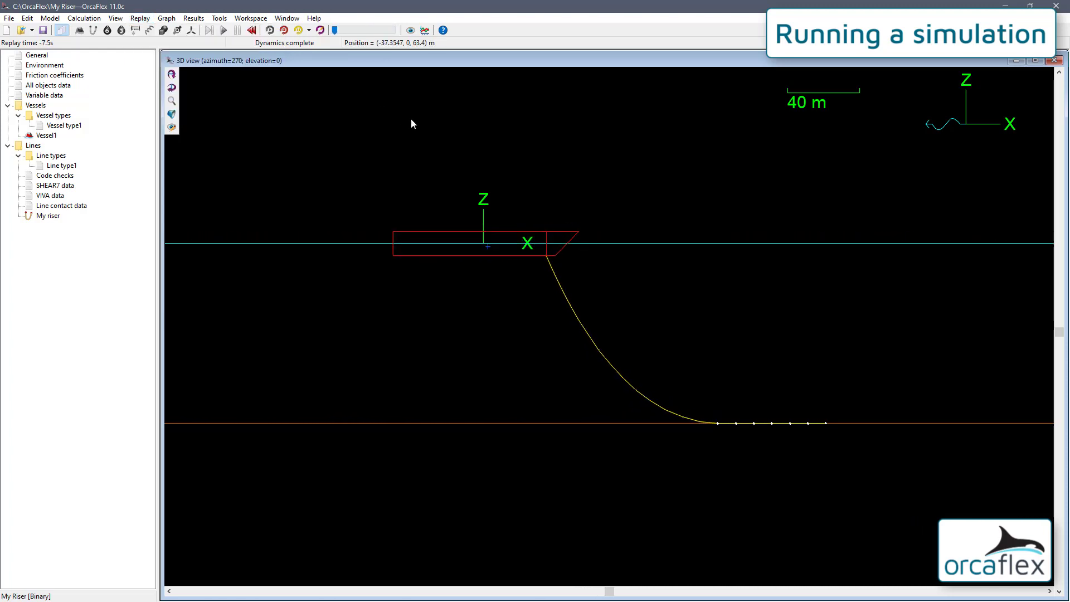
pyautogui.hotkey('ctrl', 'f')
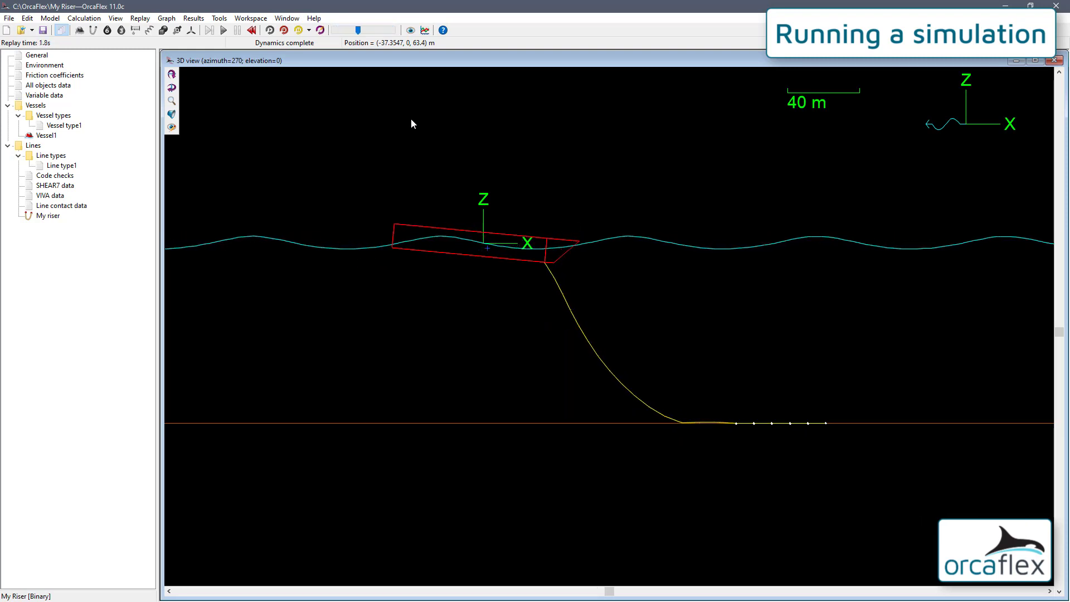
pyautogui.hotkey('ctrl', 'shift', 'f')
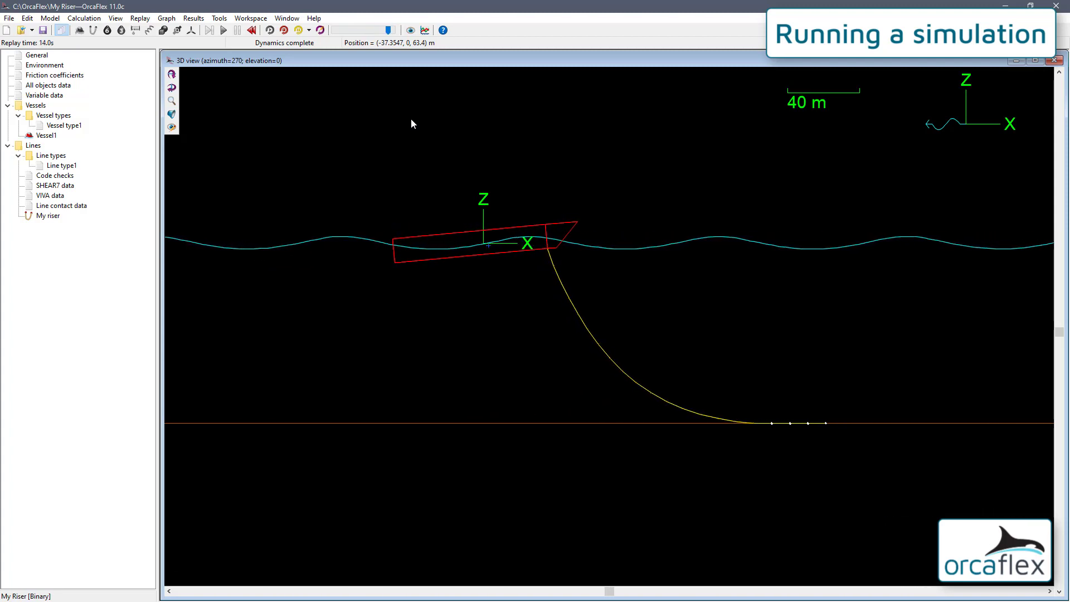
# Step the replay forwards frame by frame through the build-up, and check the speed settings in the replay parameters.
pyautogui.hotkey('ctrl', 'a')
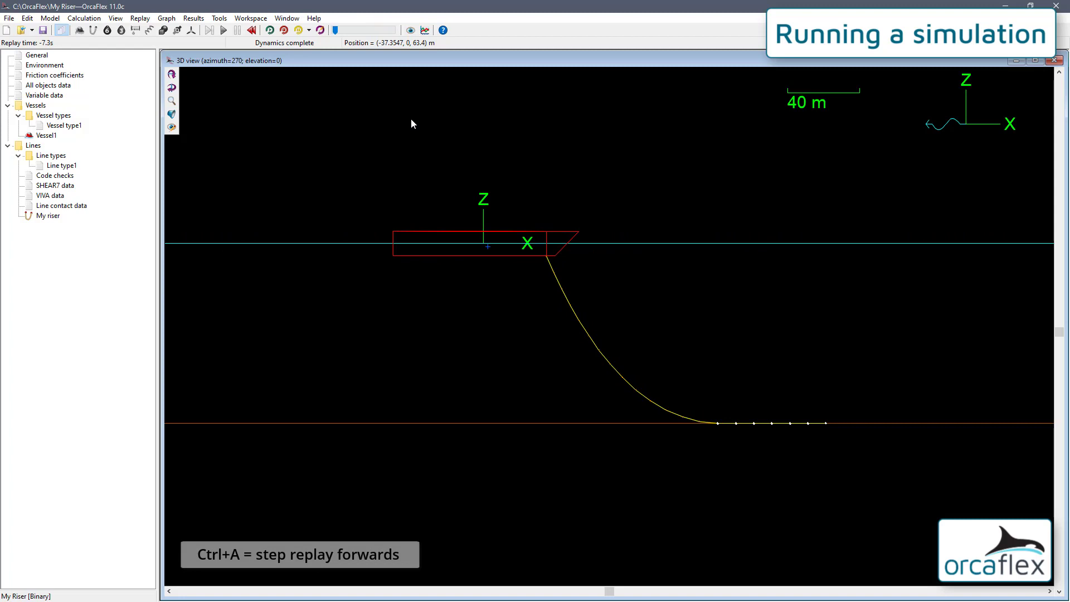
pyautogui.hotkey('ctrl', 'a')
pyautogui.hotkey('ctrl', 'a')
pyautogui.hotkey('ctrl', 'a')
pyautogui.hotkey('ctrl', 'a')
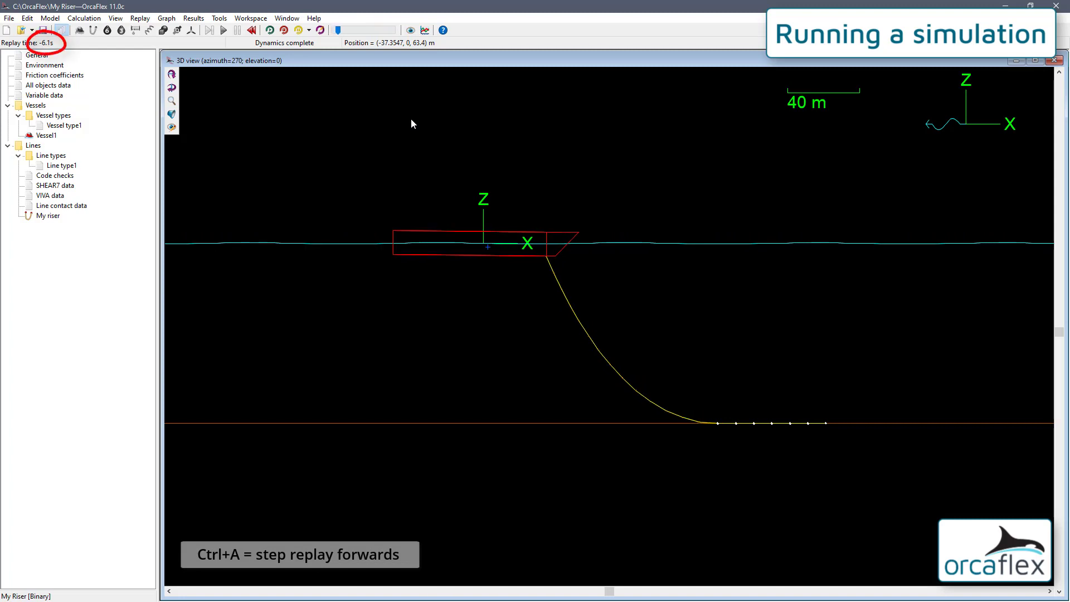
pyautogui.hotkey('ctrl', 'a')
pyautogui.hotkey('ctrl', 'a')
pyautogui.hotkey('ctrl', 'a')
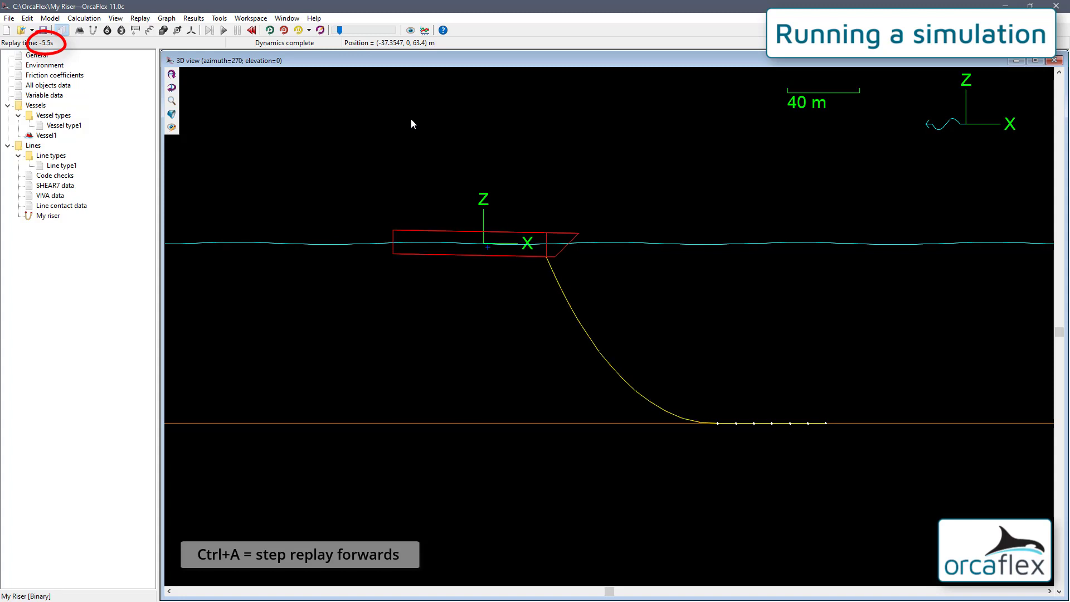
pyautogui.hotkey('ctrl', 'a')
pyautogui.hotkey('ctrl', 'a')
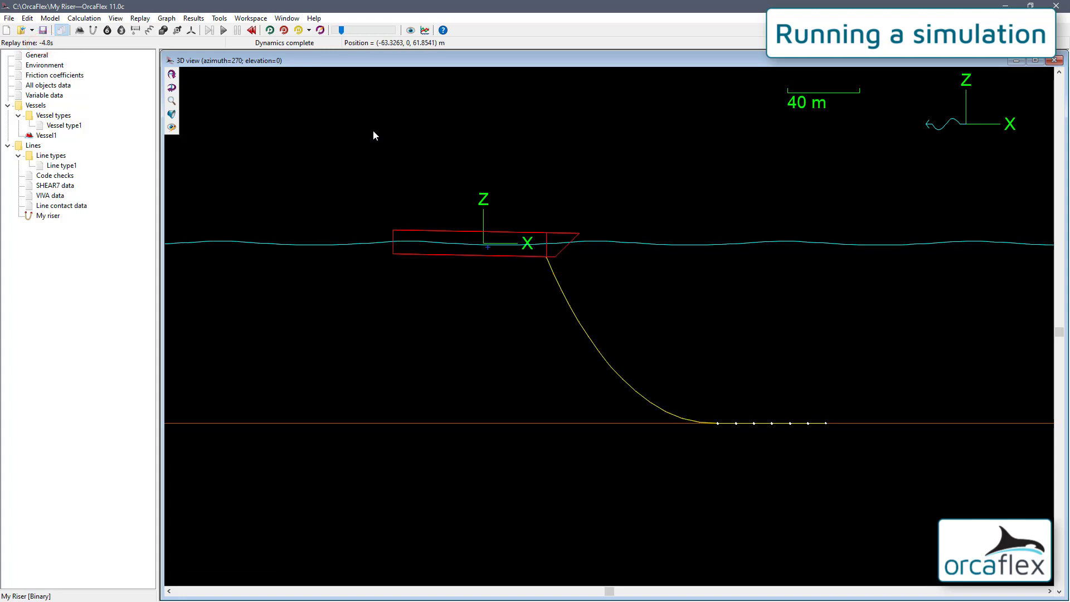
pyautogui.click(321, 33)
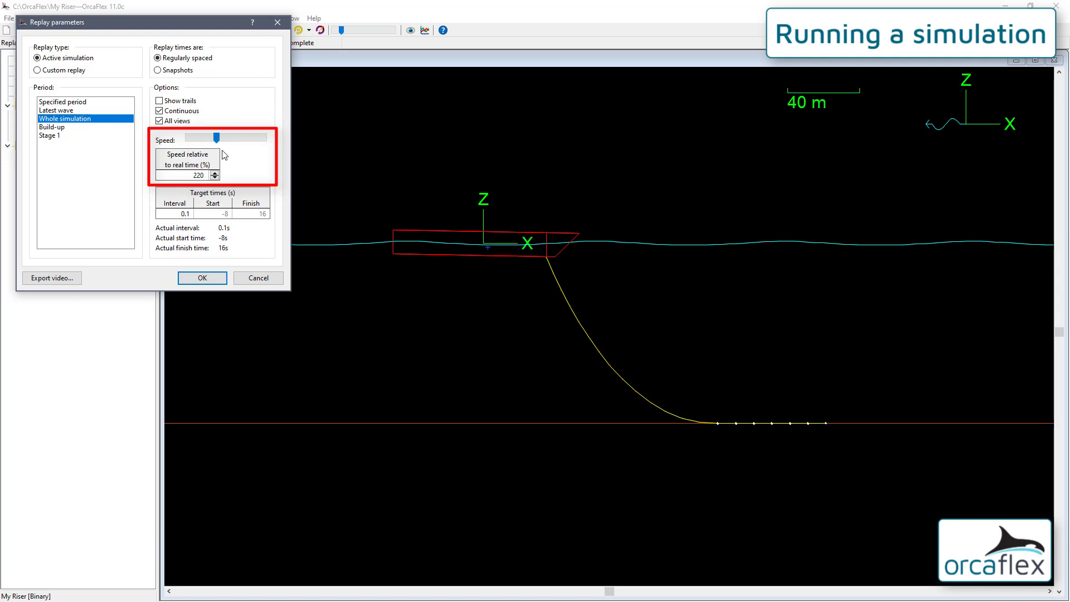
pyautogui.click(202, 277)
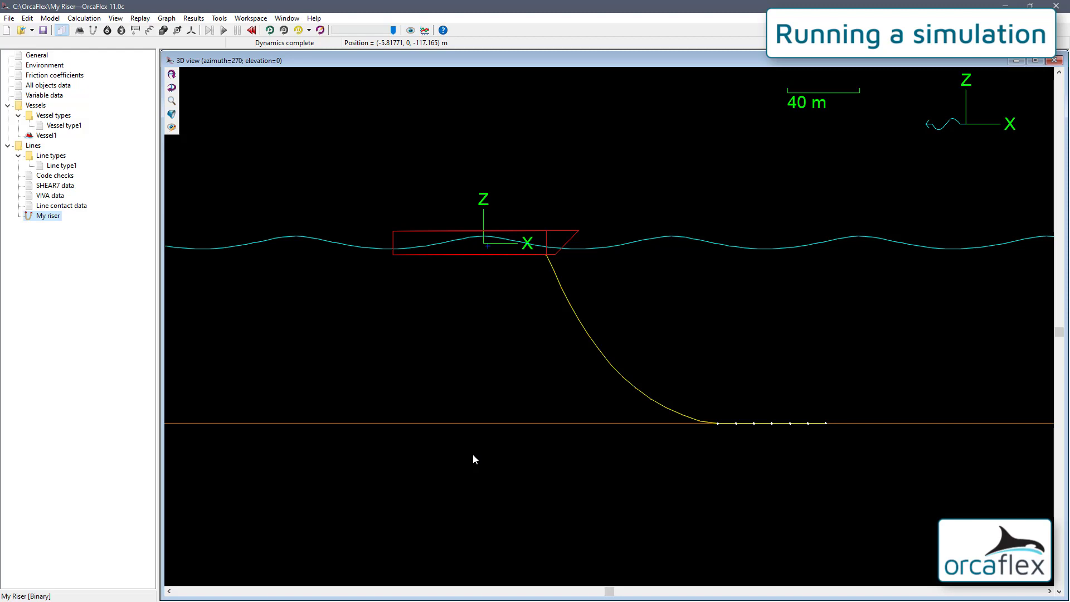
# Examine the end positions and section length in the My riser line data, and close the form.
pyautogui.doubleClick(49, 216)
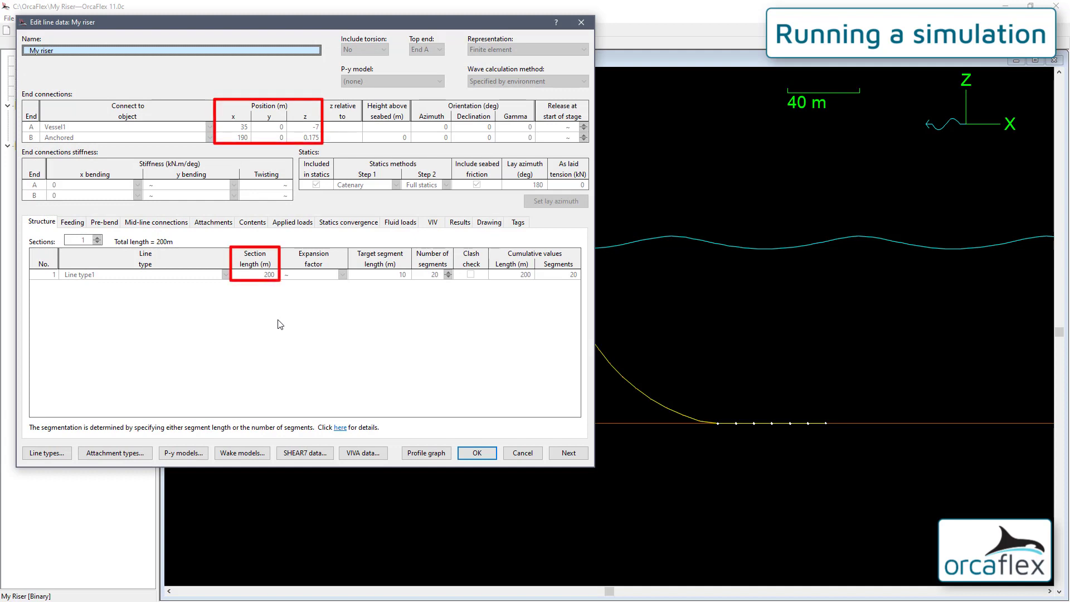
pyautogui.click(256, 276)
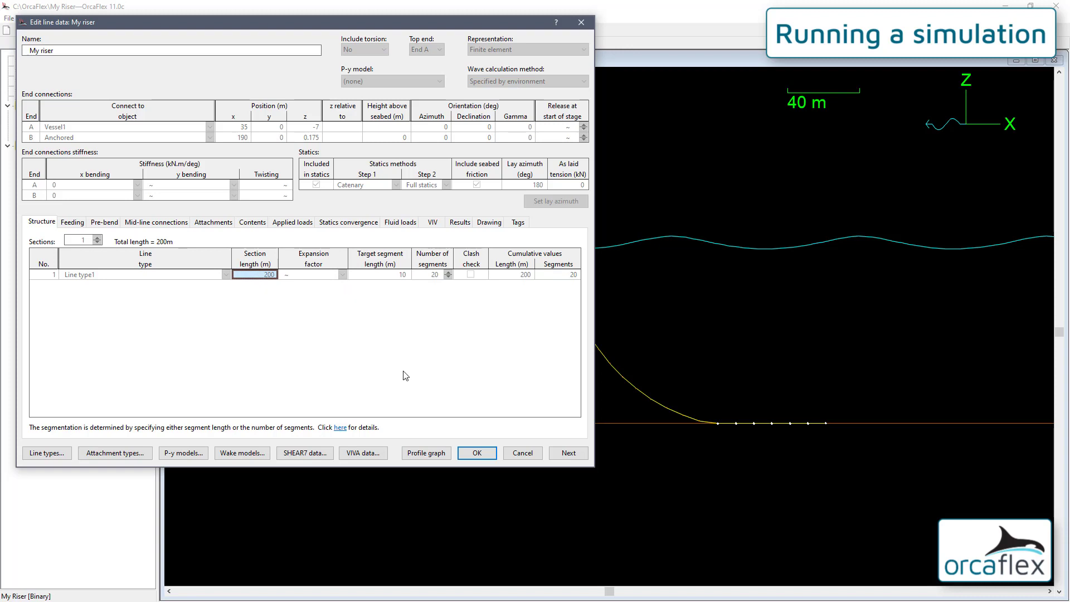
pyautogui.click(477, 453)
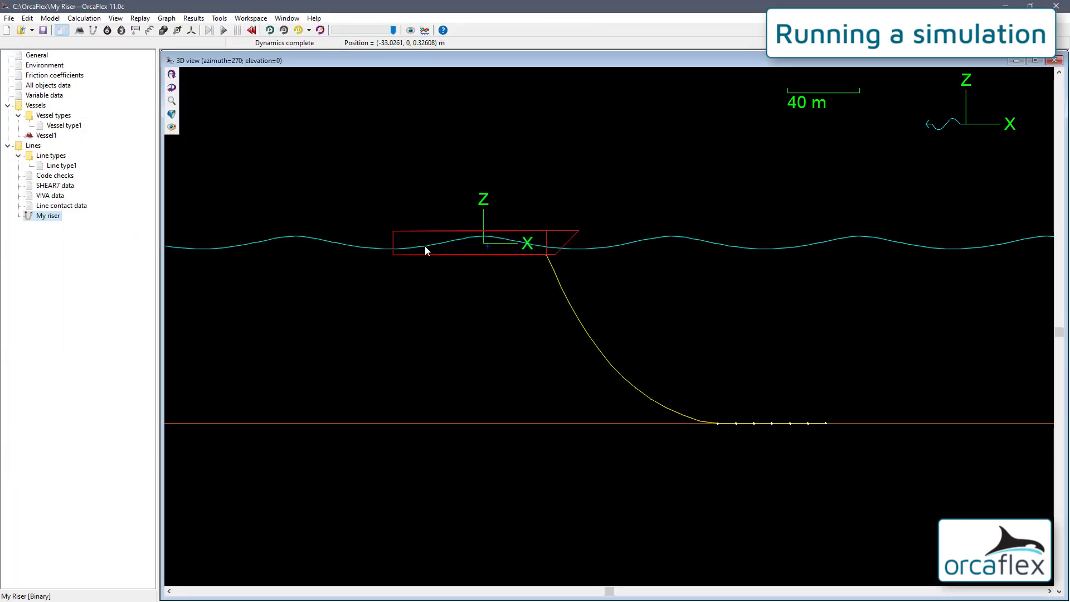
# Reset the model, discarding the unsaved simulation, and run the dynamic simulation again.
pyautogui.click(251, 32)
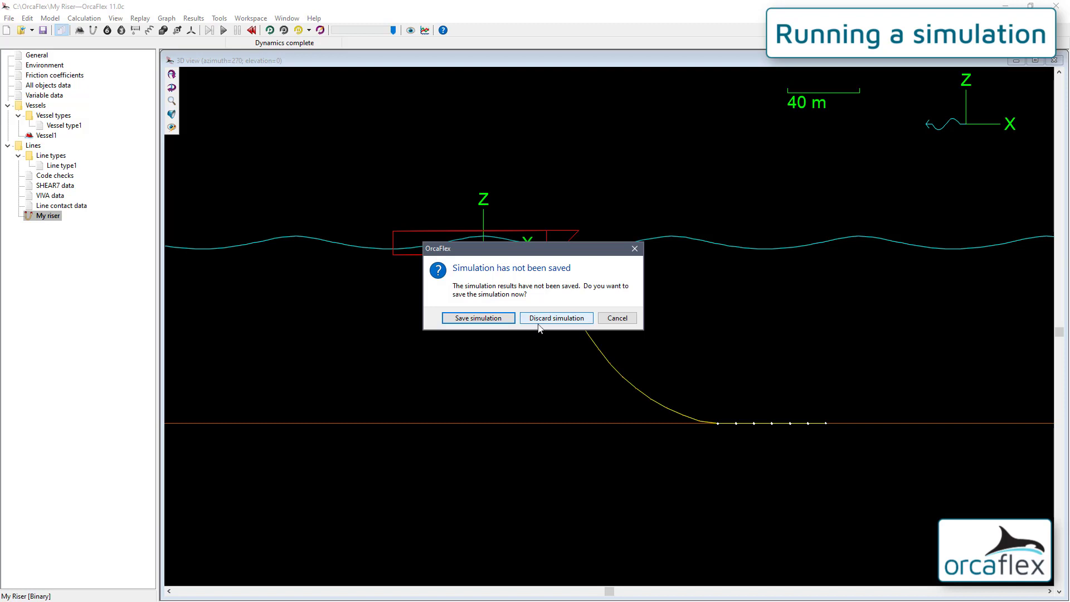
pyautogui.click(554, 318)
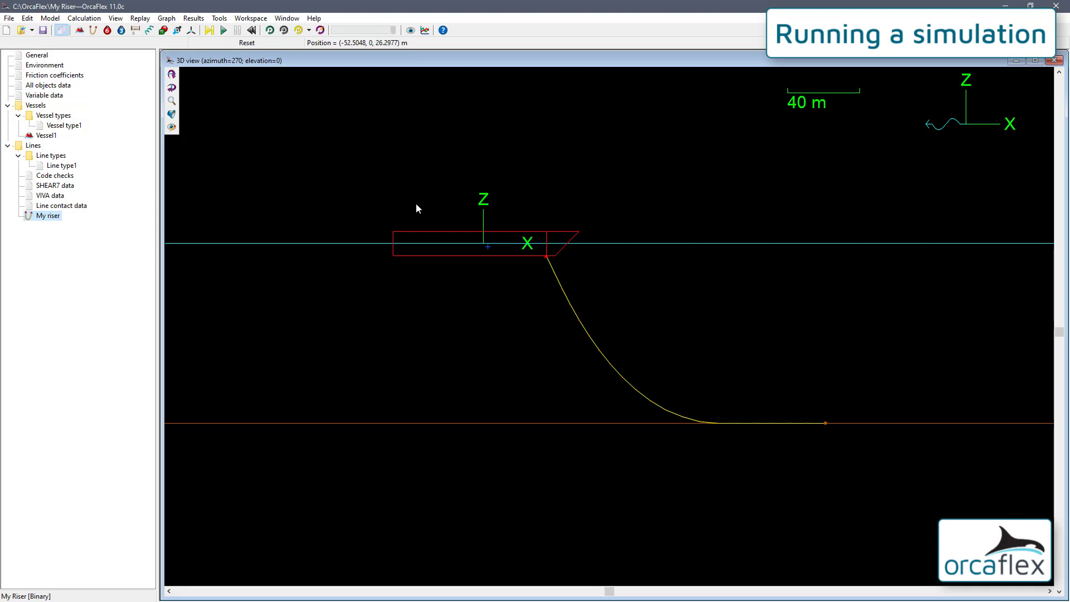
pyautogui.click(223, 31)
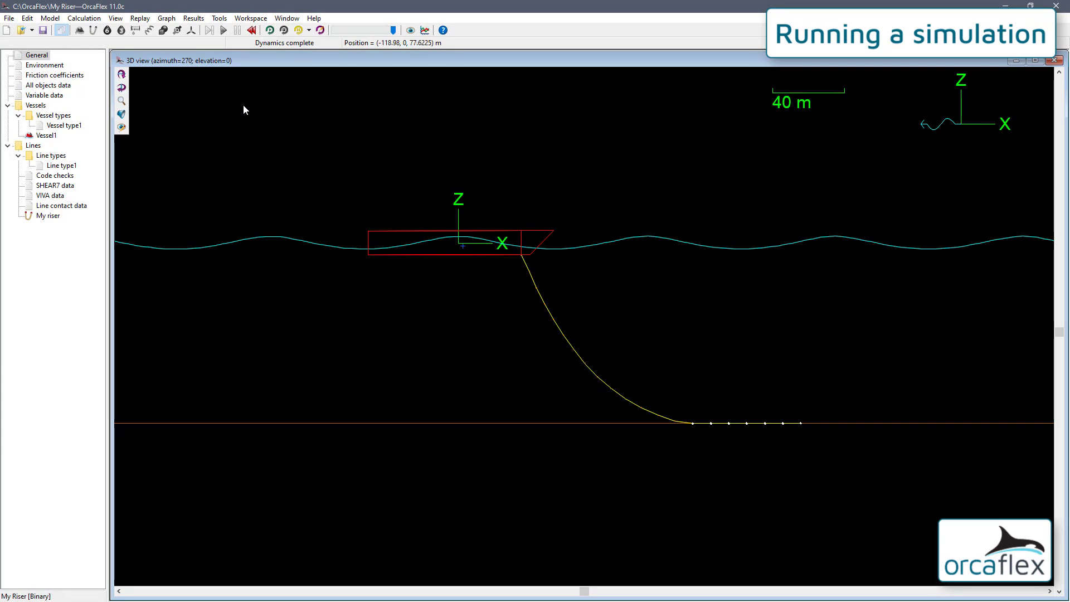
# Start the replay and show the whole-simulation time history of My riser effective tension at End A.
pyautogui.hotkey('ctrl', 'r')
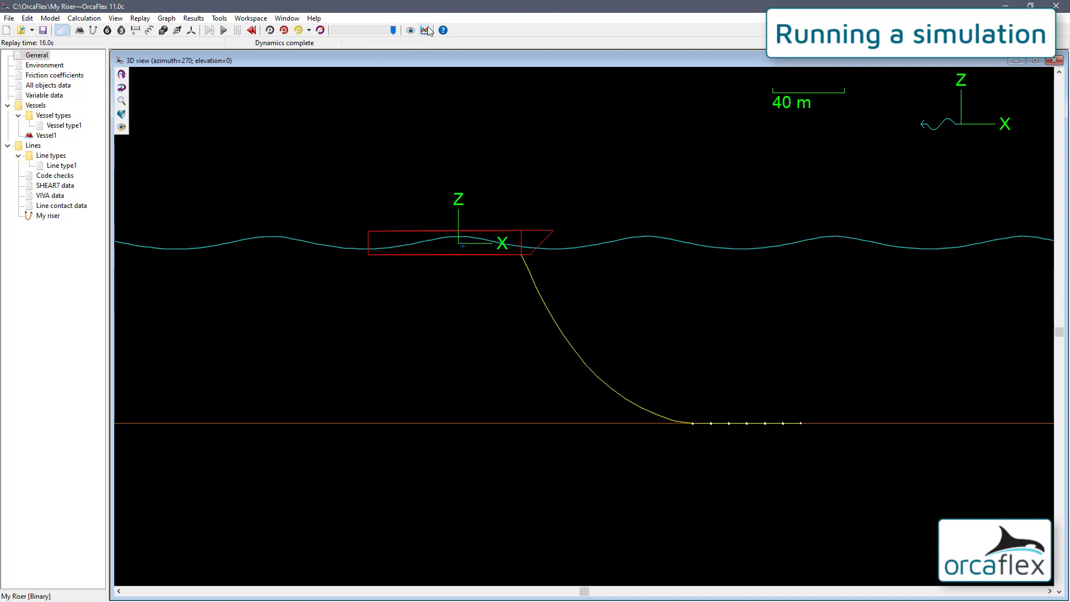
pyautogui.press('F5')
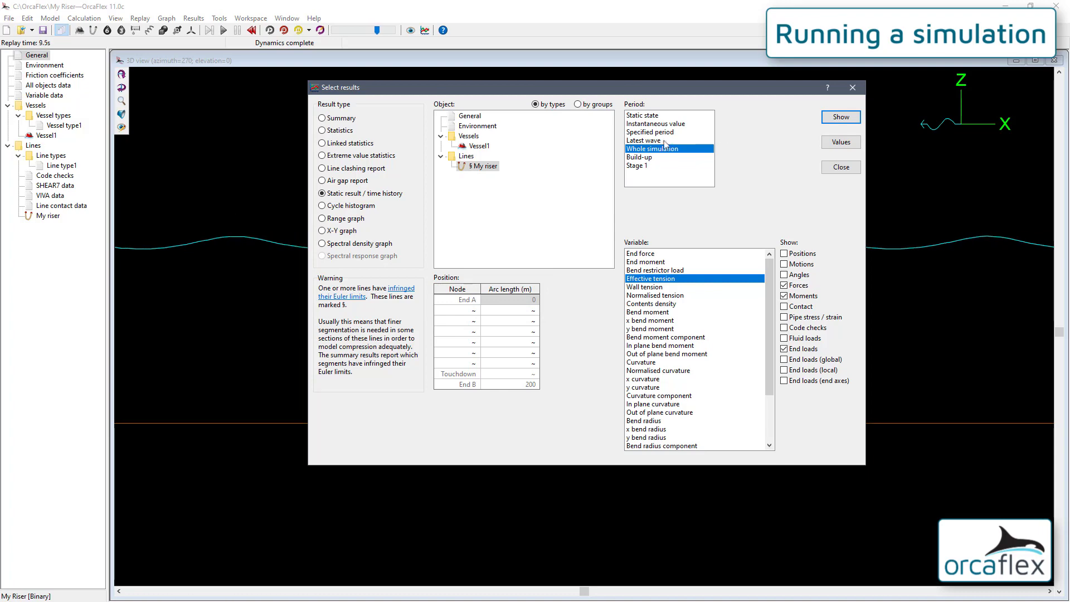
pyautogui.click(840, 117)
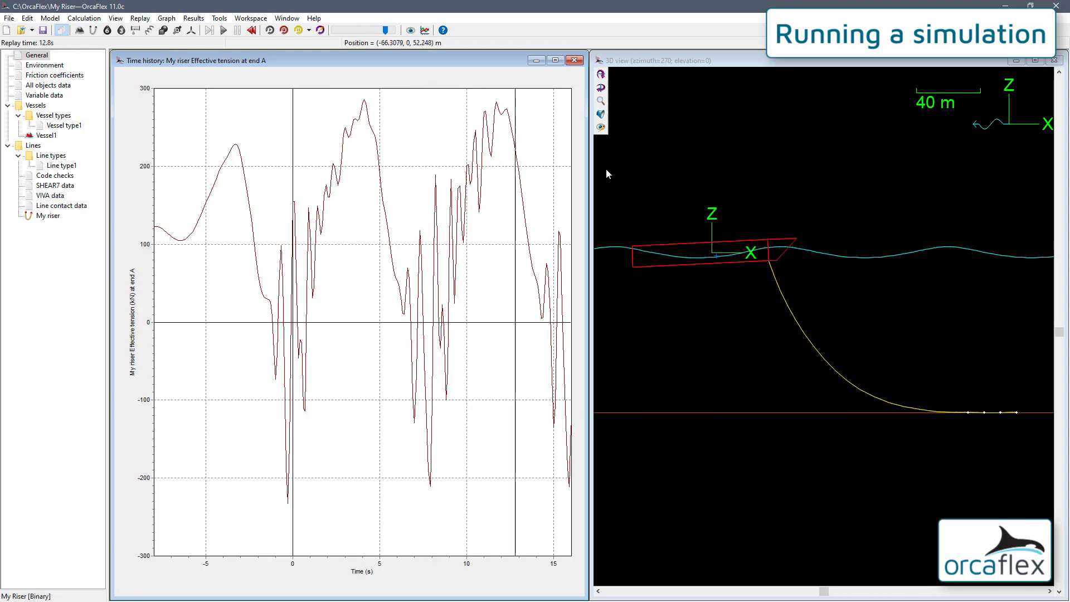
# View the time history of effective tension as a table of values, and close the table.
pyautogui.rightClick(356, 229)
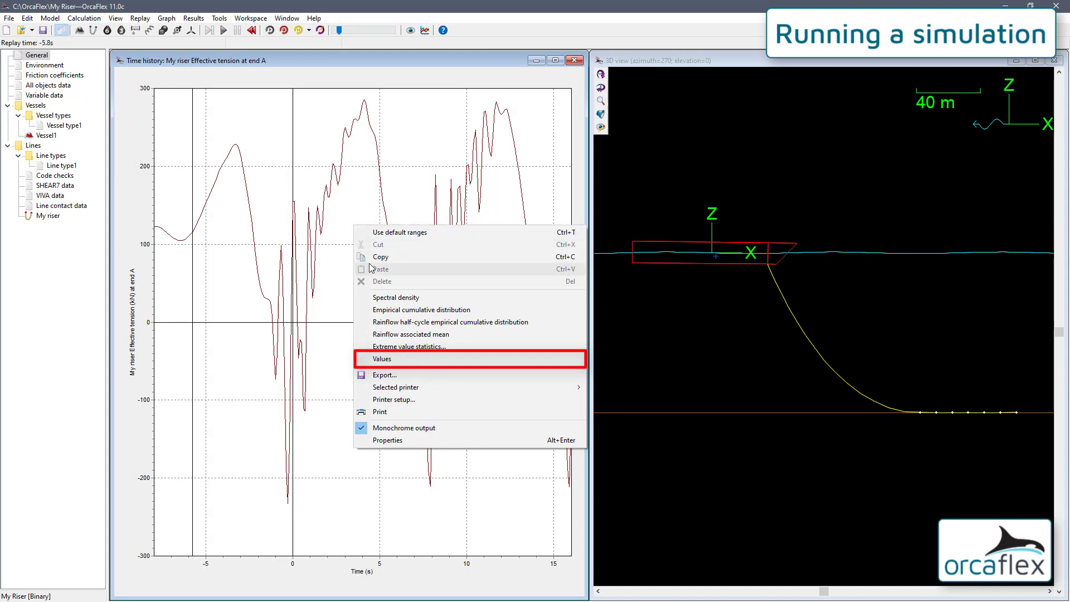
pyautogui.click(394, 359)
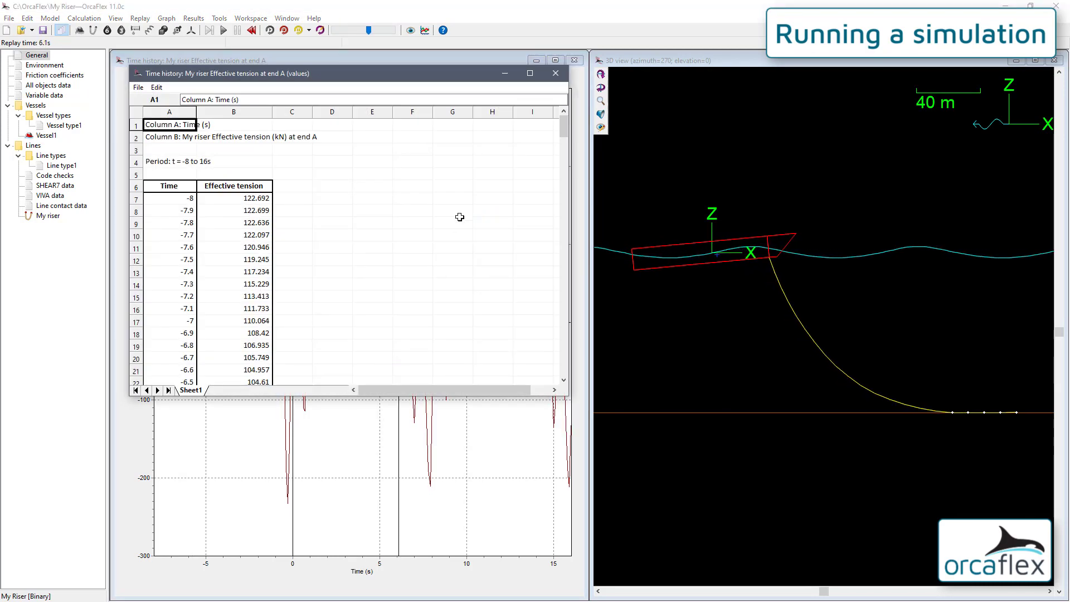
pyautogui.click(556, 74)
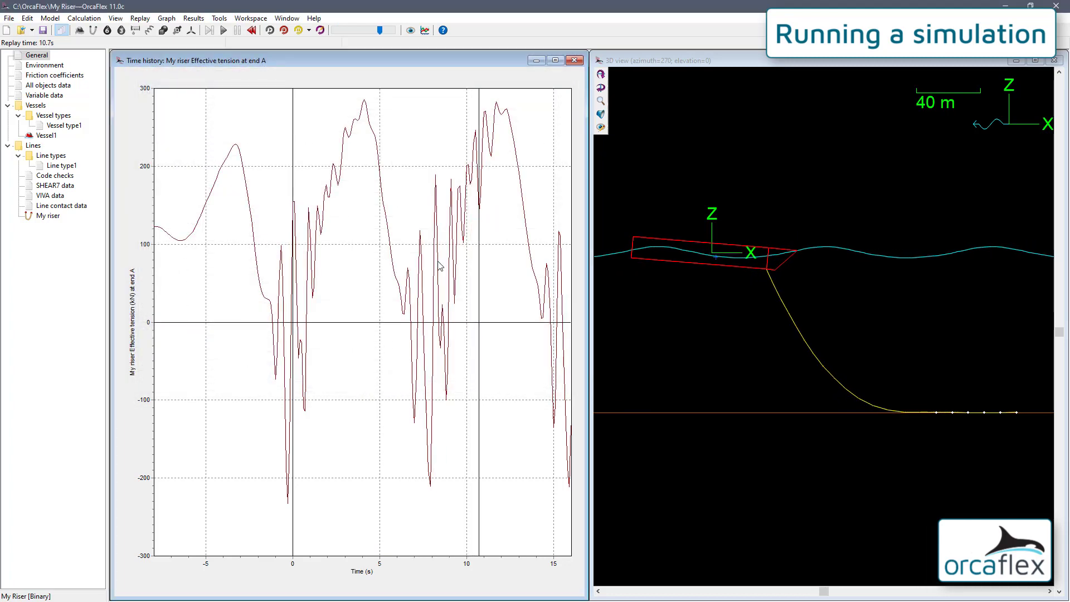
# Show an envelope range graph of My riser effective tension along the entire line for the latest wave.
pyautogui.click(424, 30)
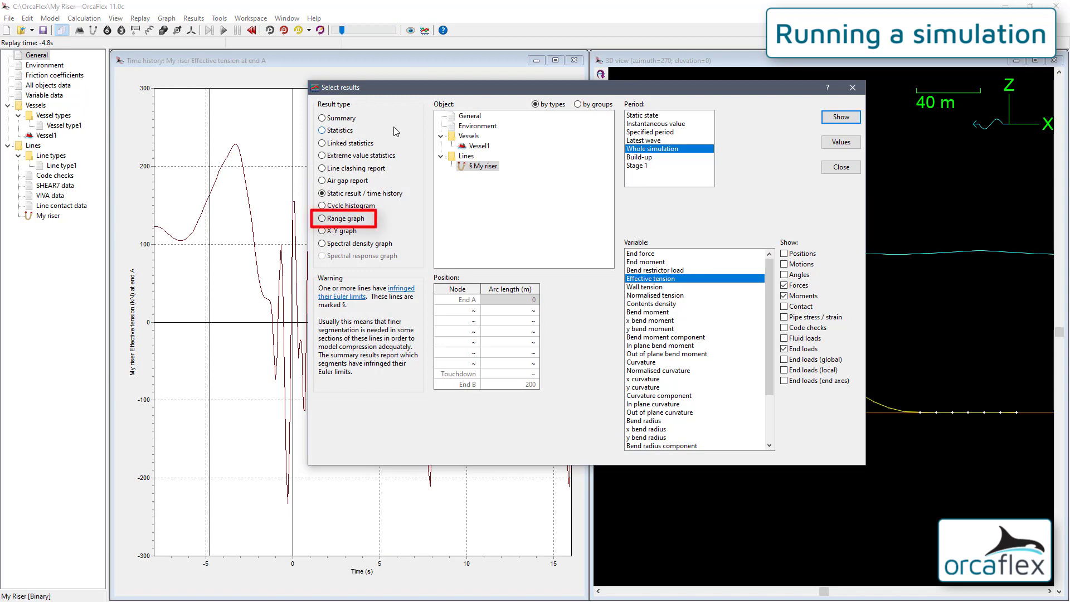
pyautogui.click(350, 223)
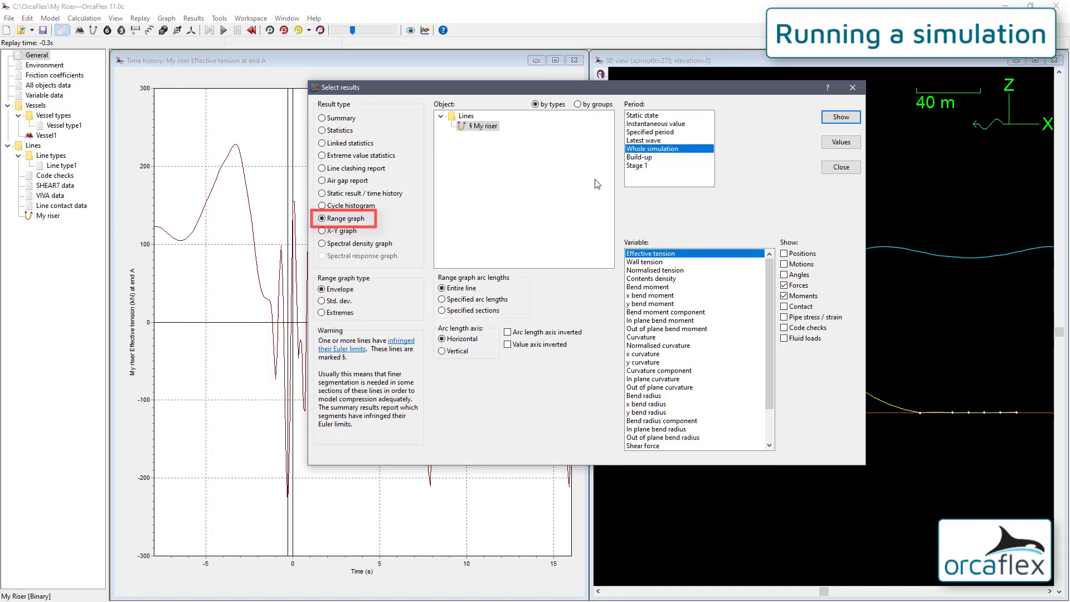
pyautogui.click(655, 141)
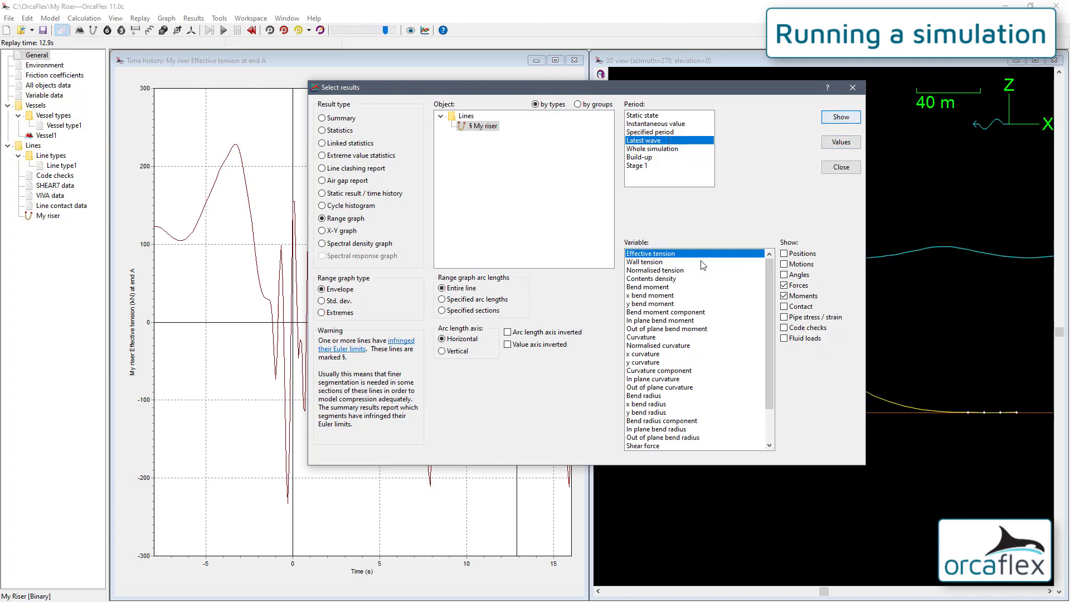
pyautogui.click(841, 118)
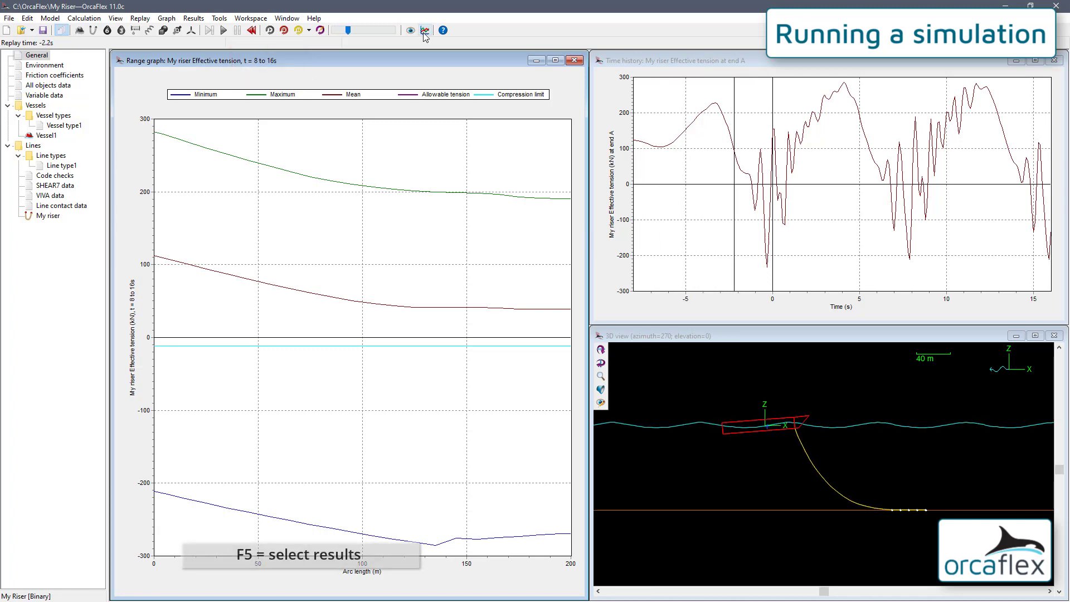
# Review the available result types again, and look through the context commands for the range graph and 3D view.
pyautogui.press('F5')
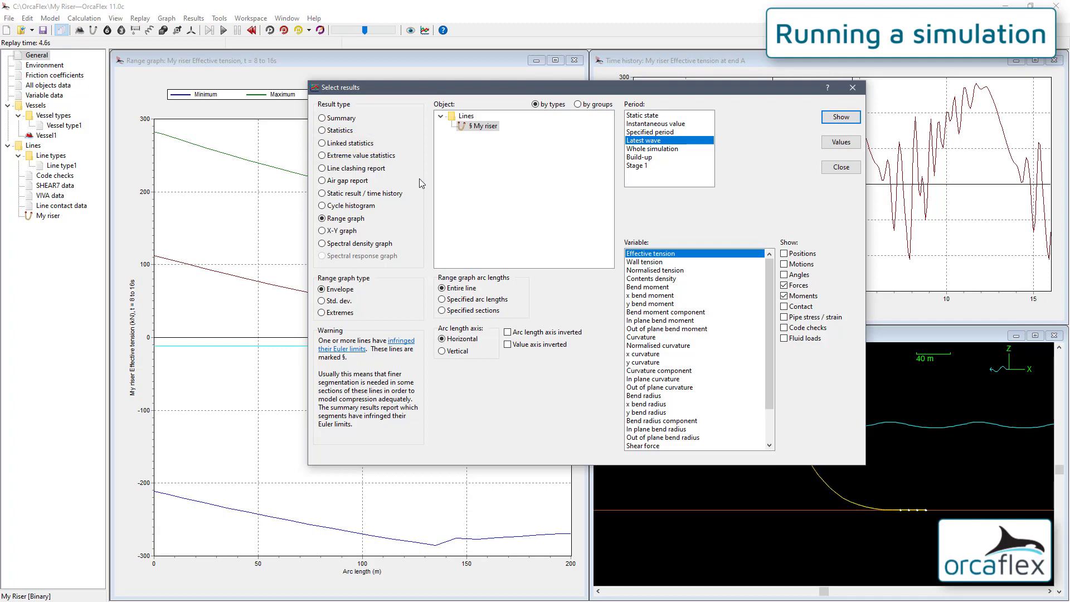
pyautogui.click(841, 168)
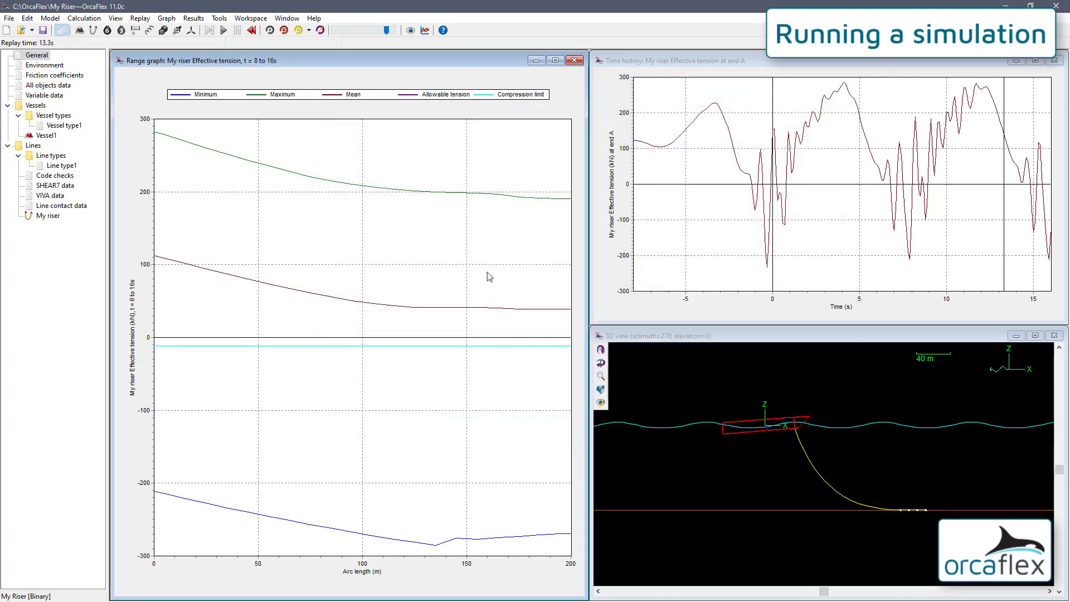
pyautogui.moveTo(324, 266)
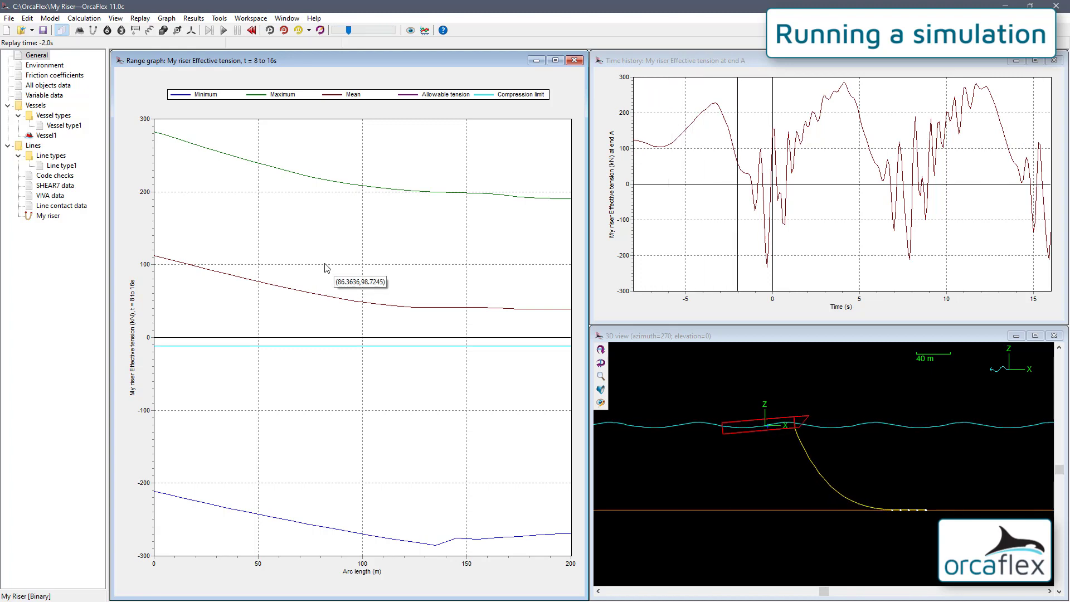
pyautogui.rightClick(325, 266)
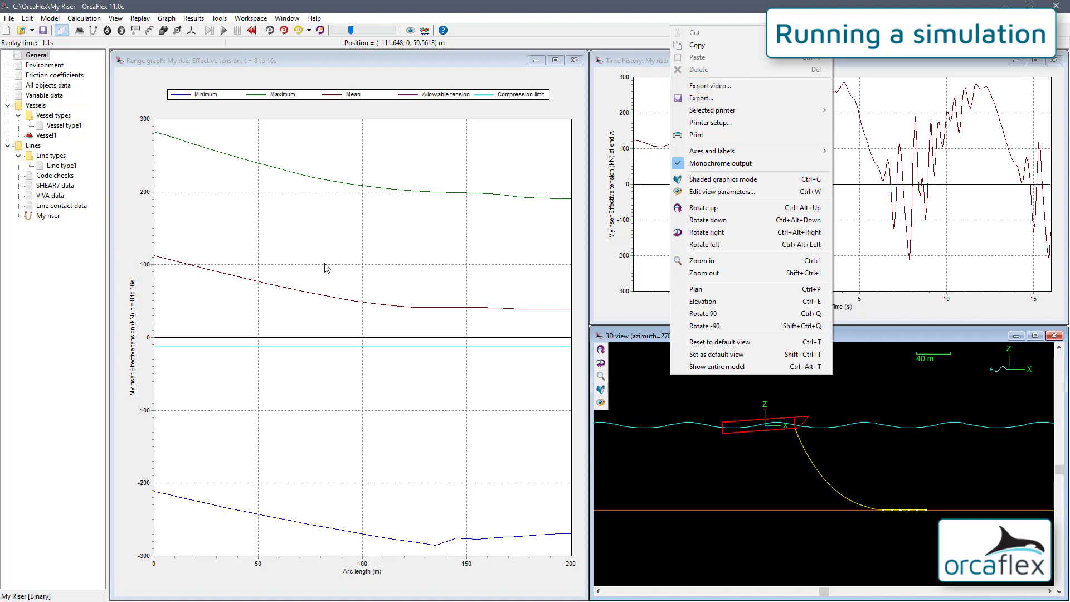
pyautogui.click(662, 406)
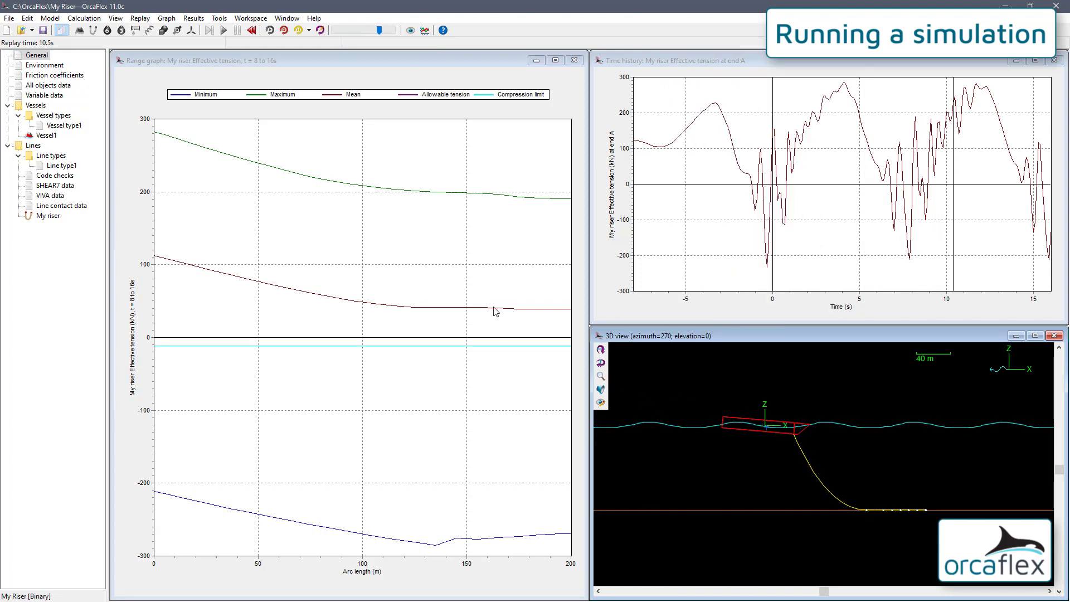
# Save the simulation and look through the commands for saving the model data separately.
pyautogui.click(44, 31)
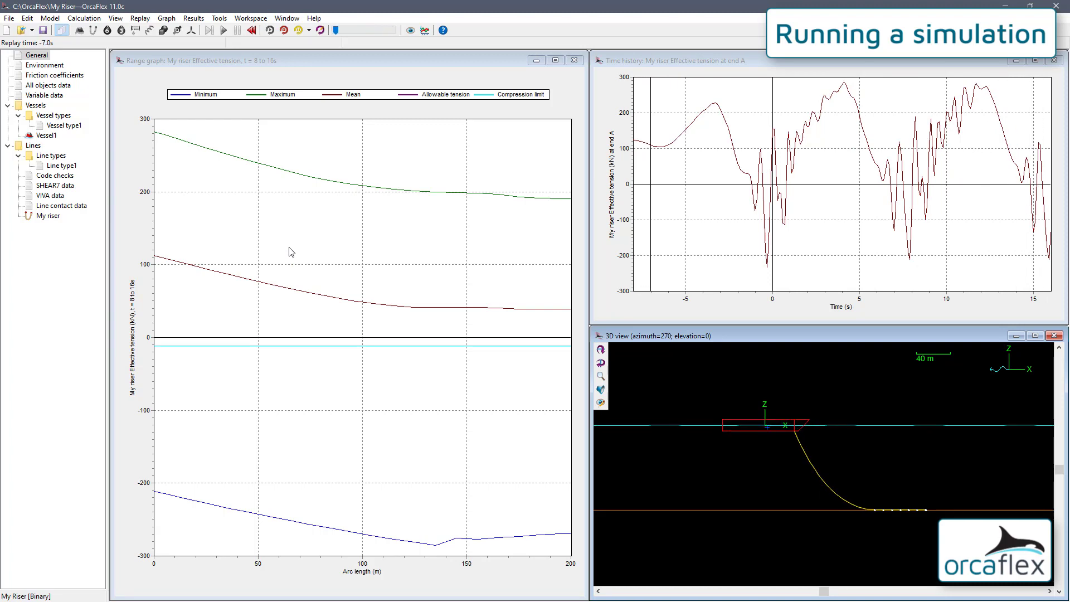
pyautogui.click(10, 18)
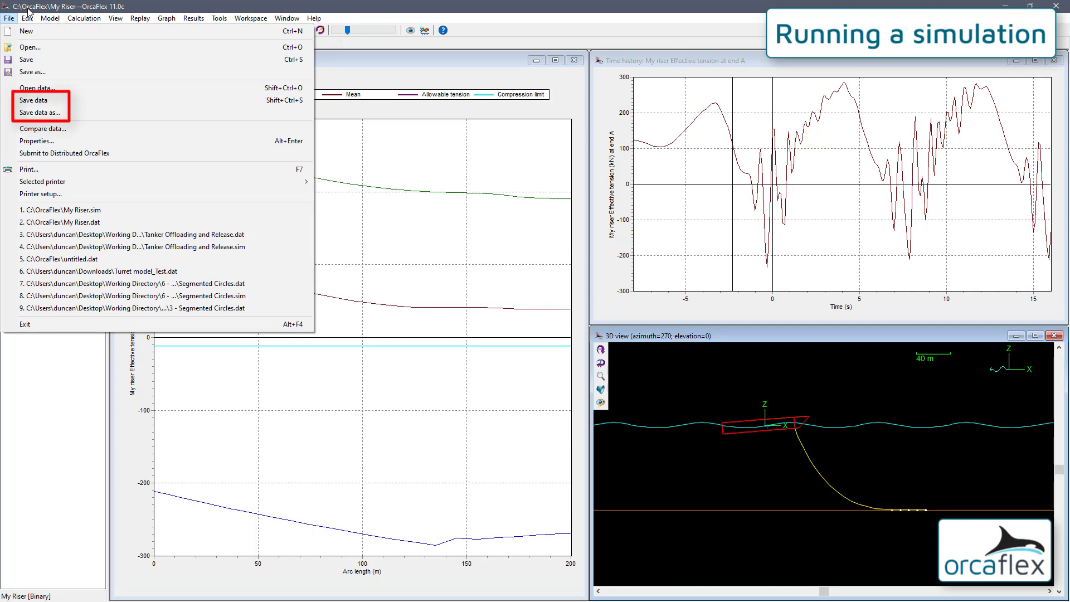
pyautogui.press('Escape')
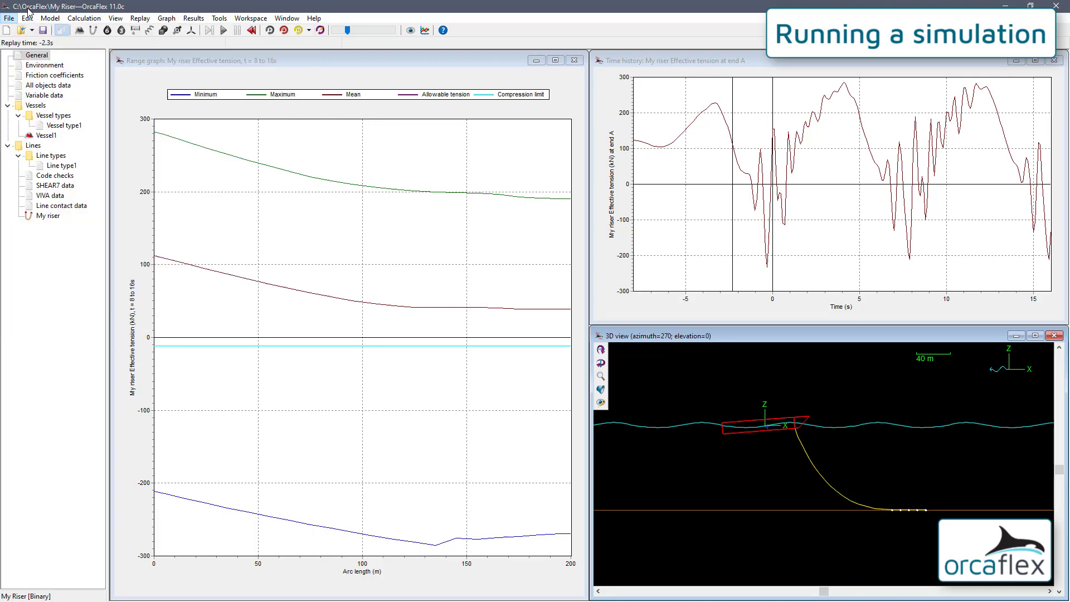